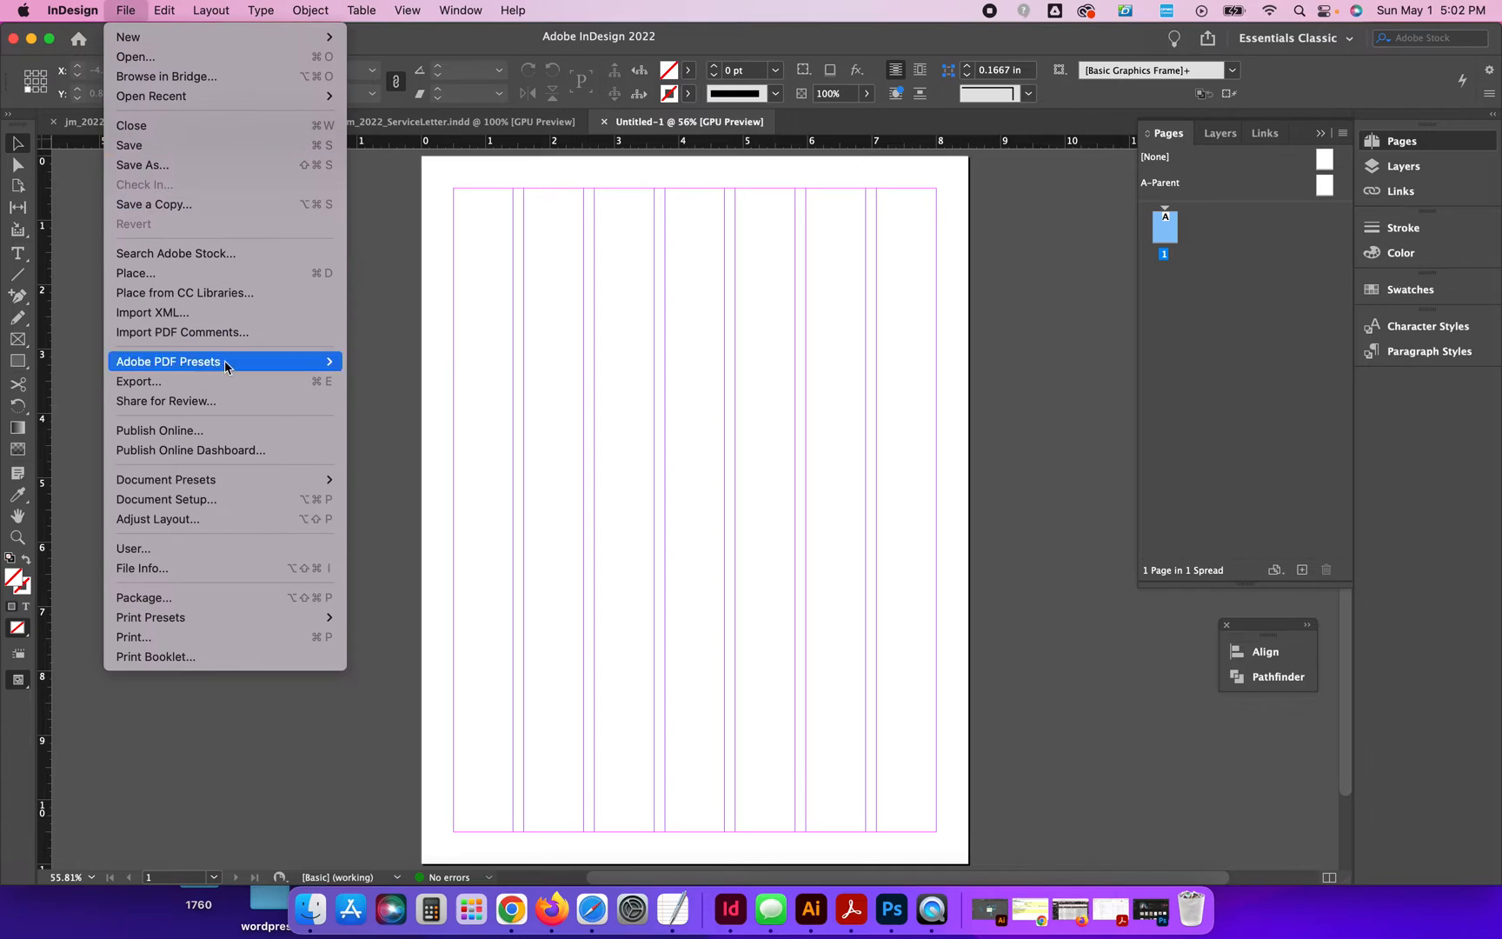
Place the desert road photo 495715307...5ade_k.jpg at full size near the upper-left margin corner of the page.
click(202, 276)
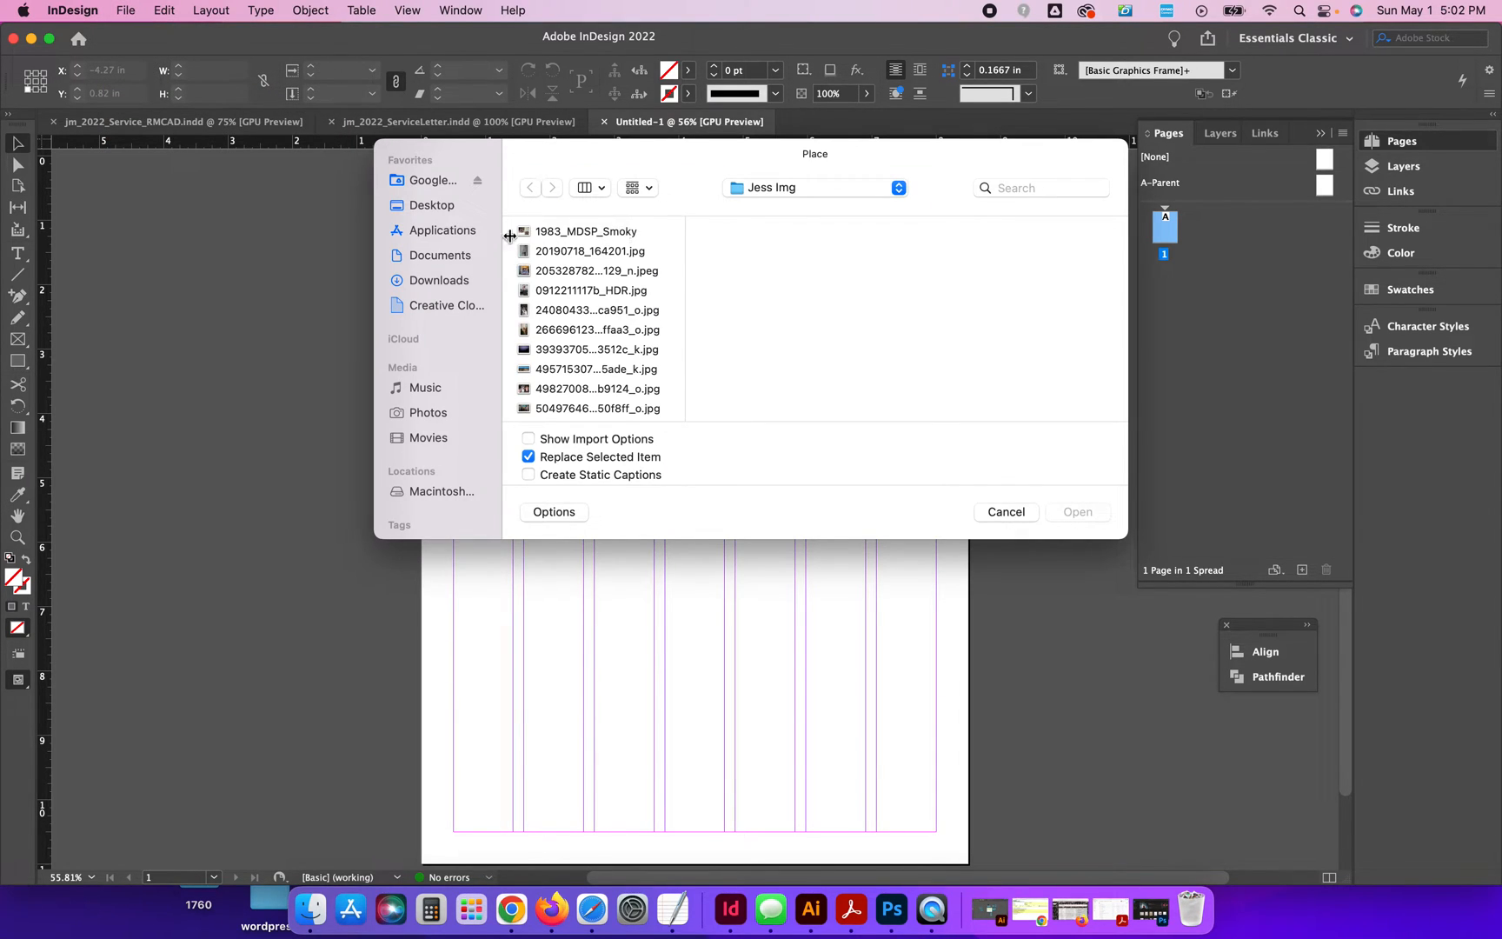
click(571, 250)
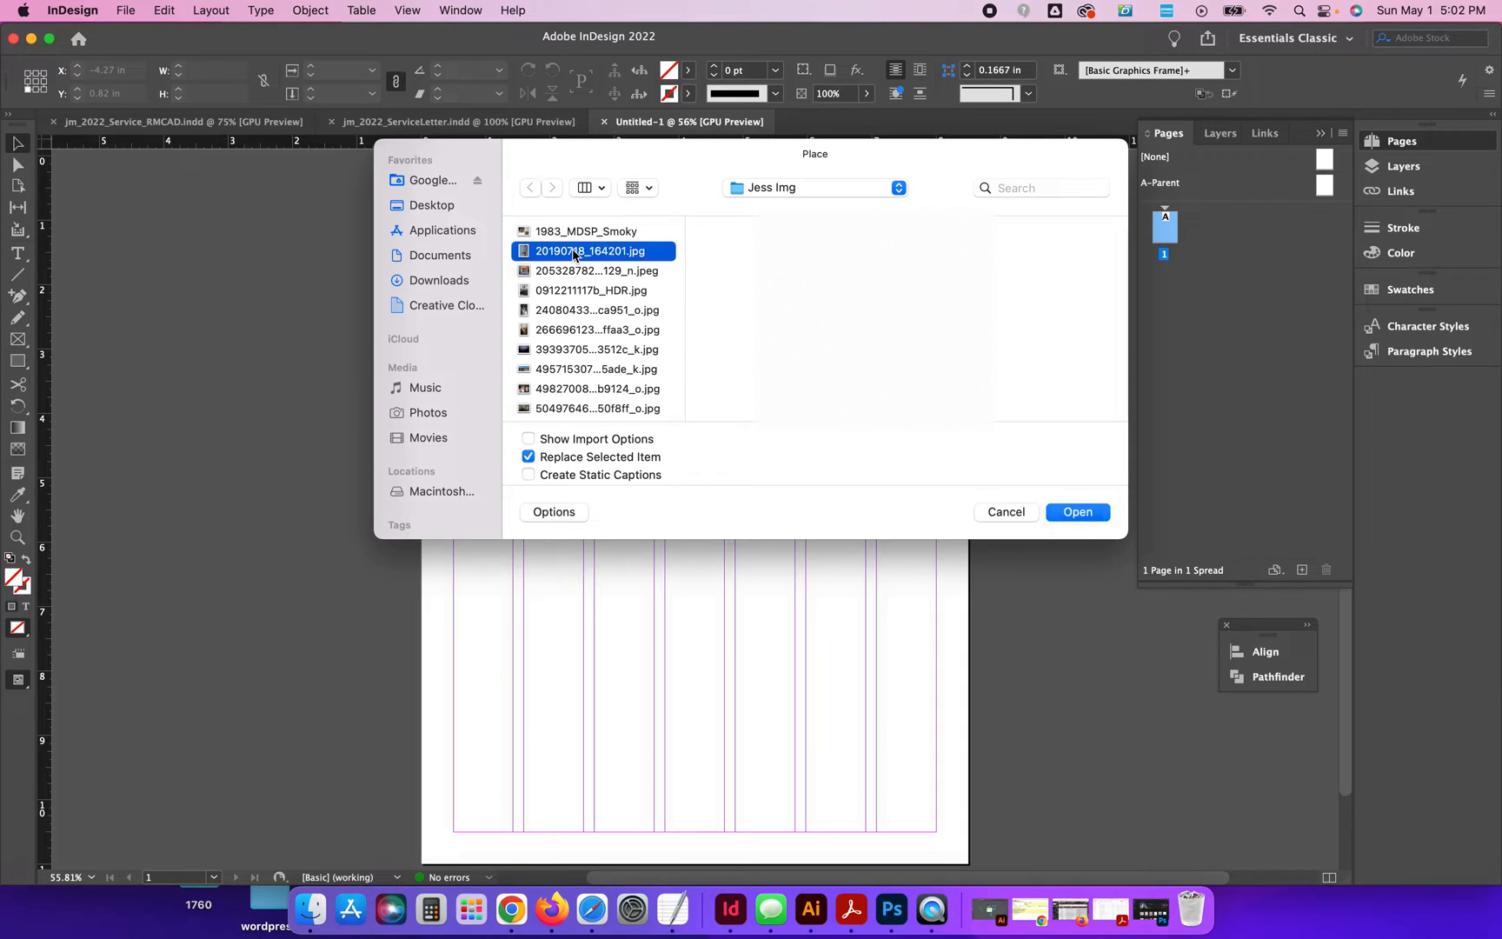
click(568, 370)
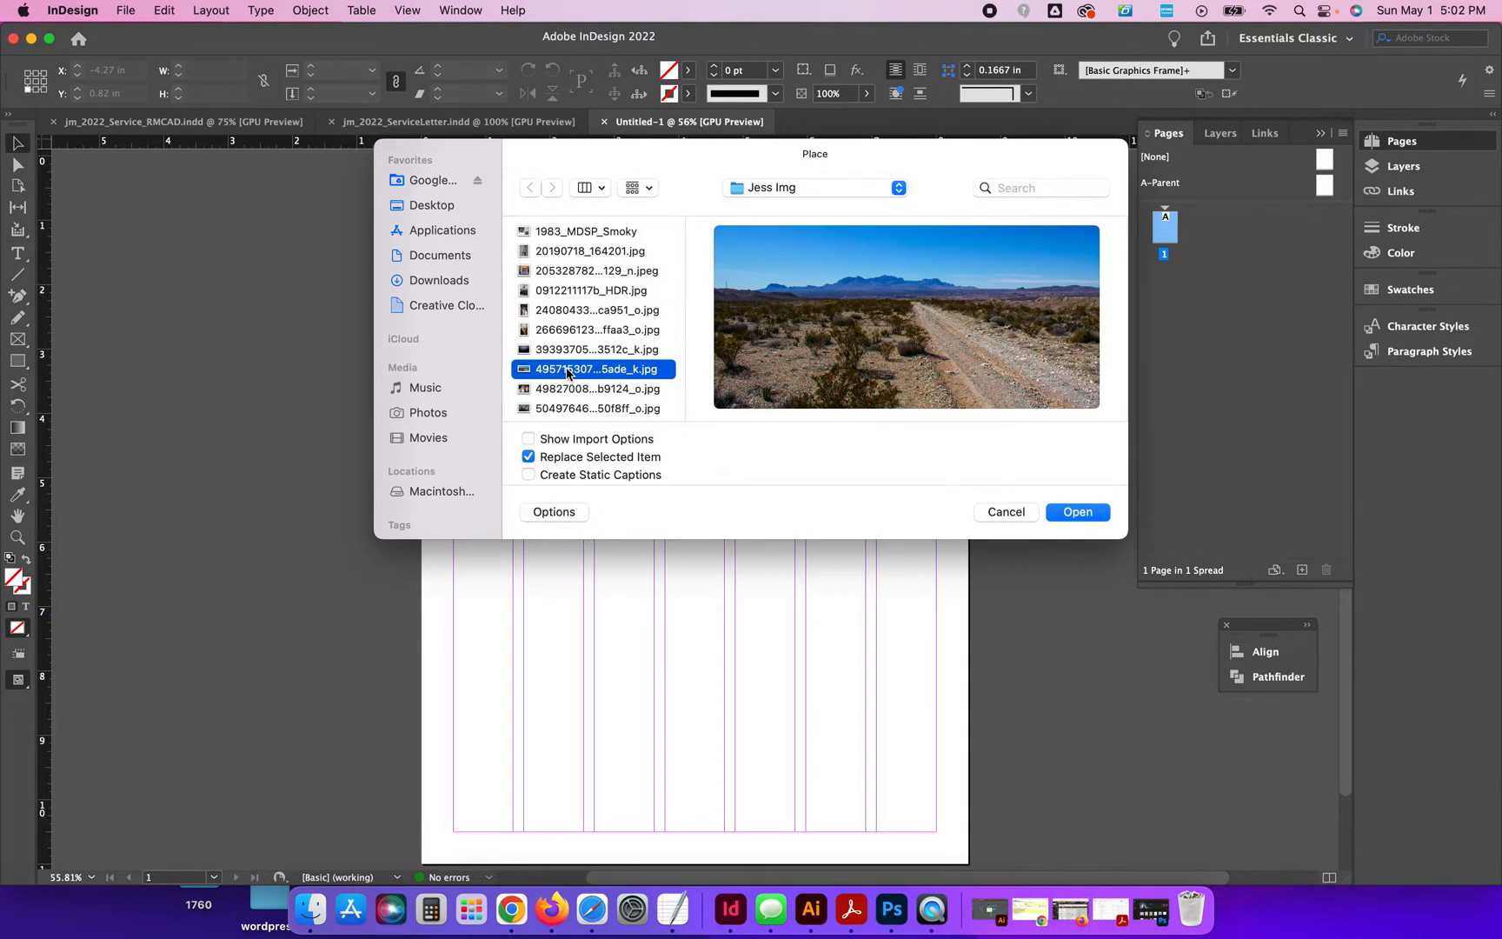
double_click(566, 369)
click(565, 367)
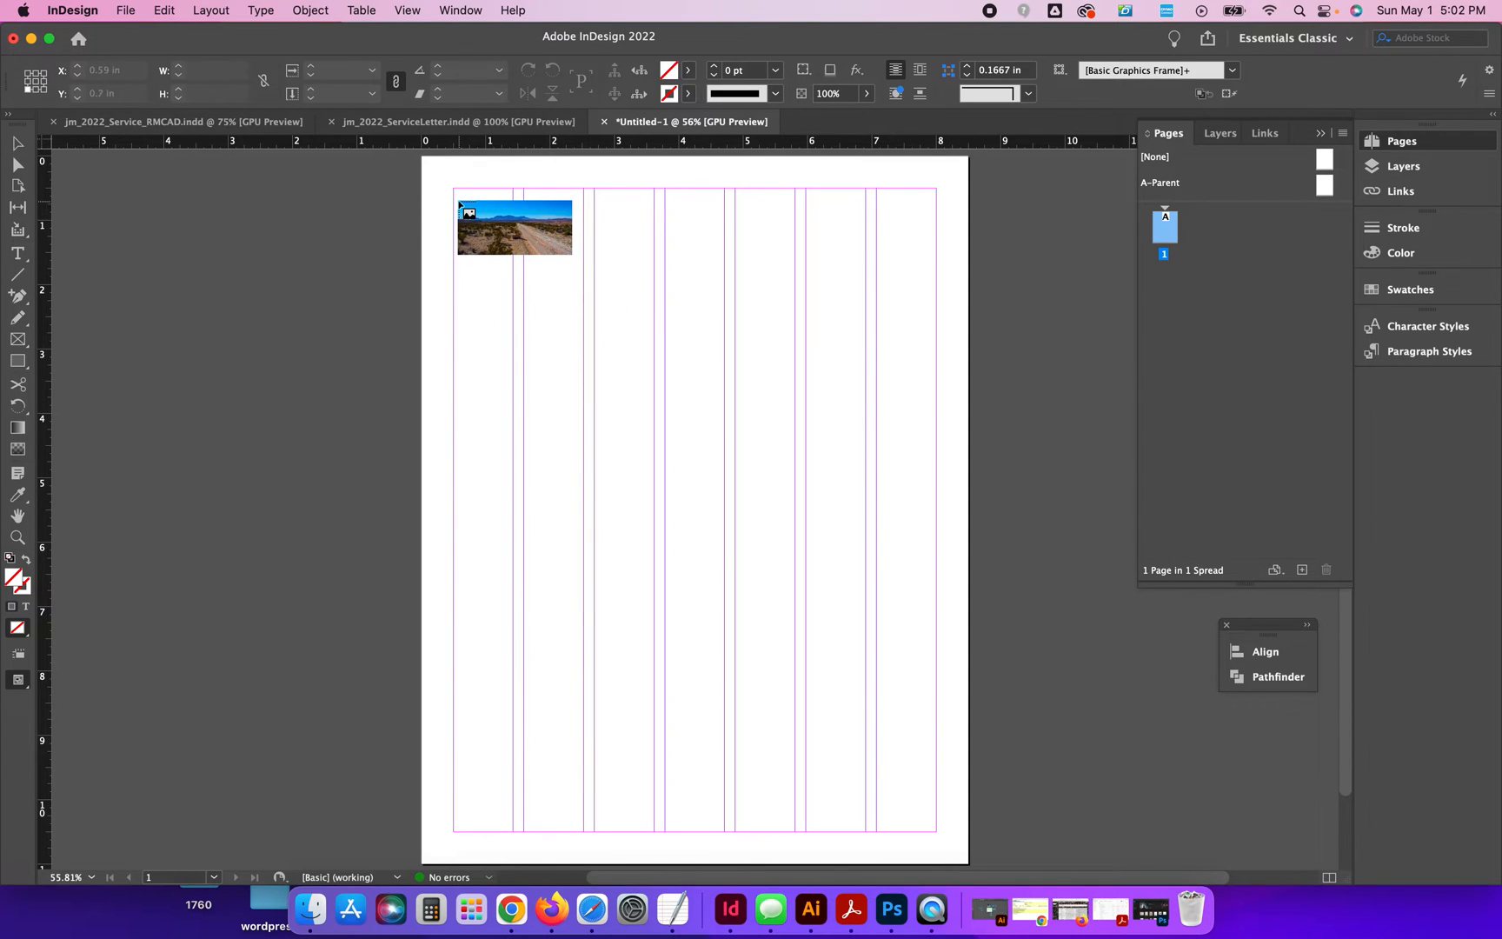
click(458, 202)
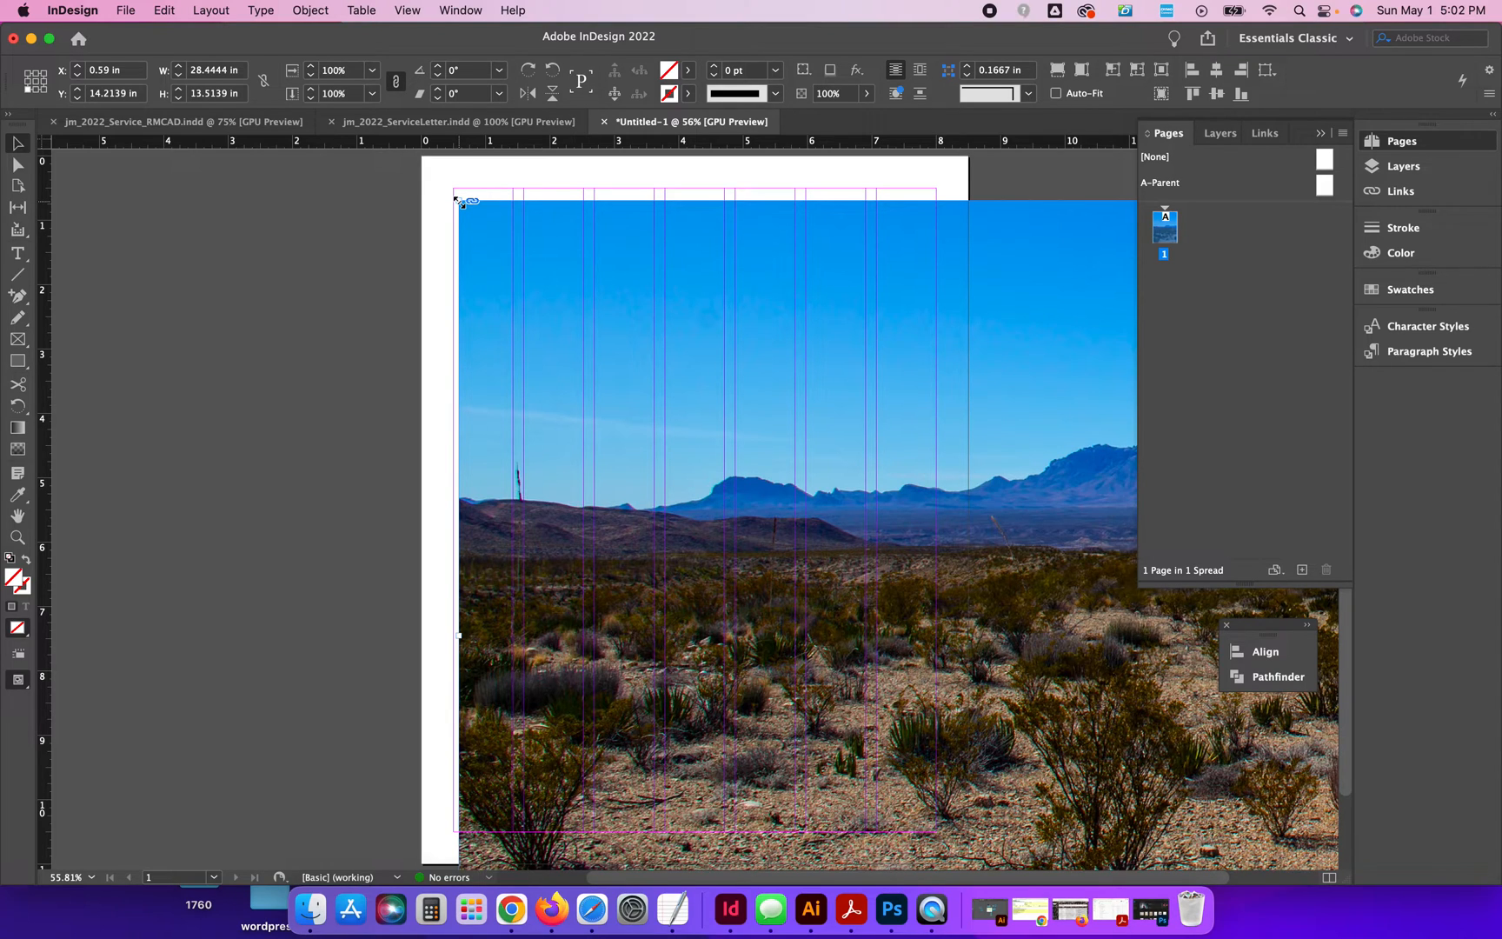
Move the oversized photo across the page and delete it.
key(super+minus)
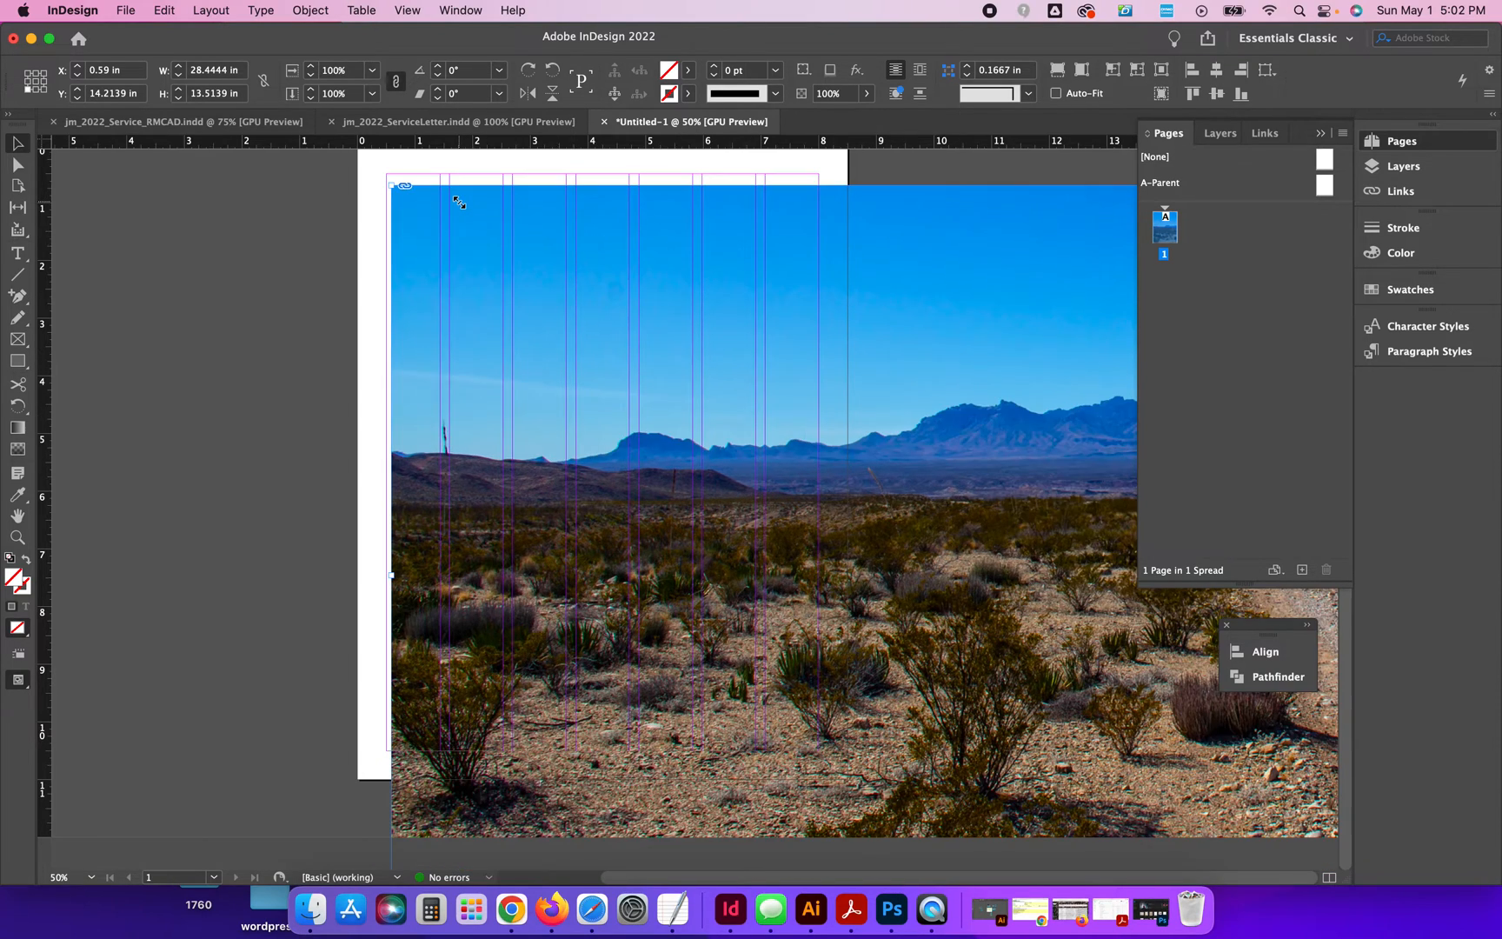
key(super+minus)
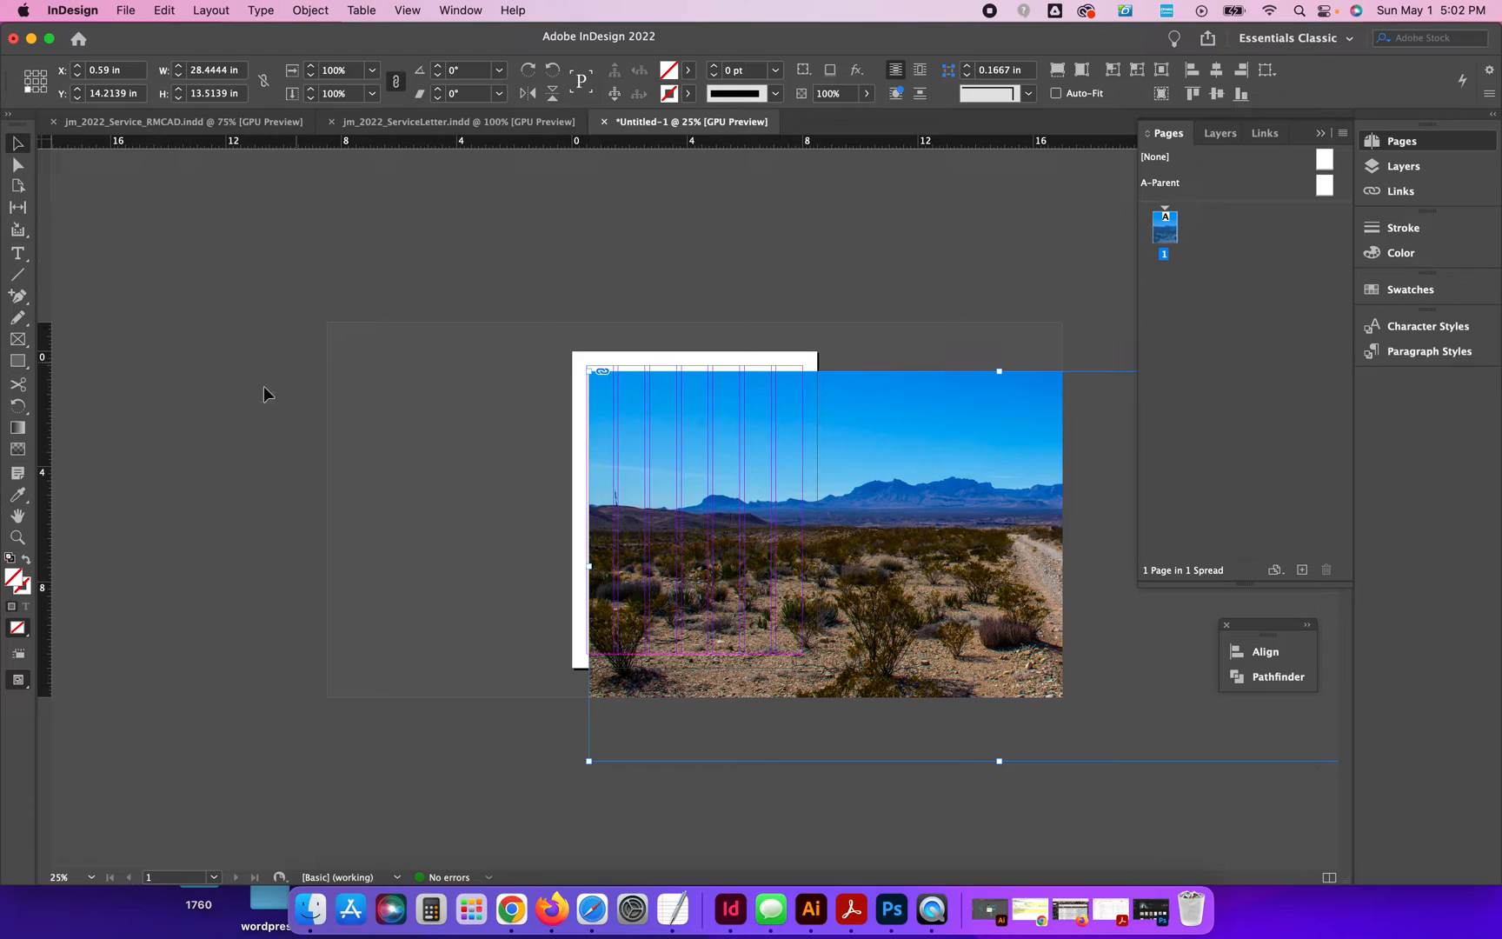
drag(656, 470, 422, 422)
drag(618, 422, 554, 435)
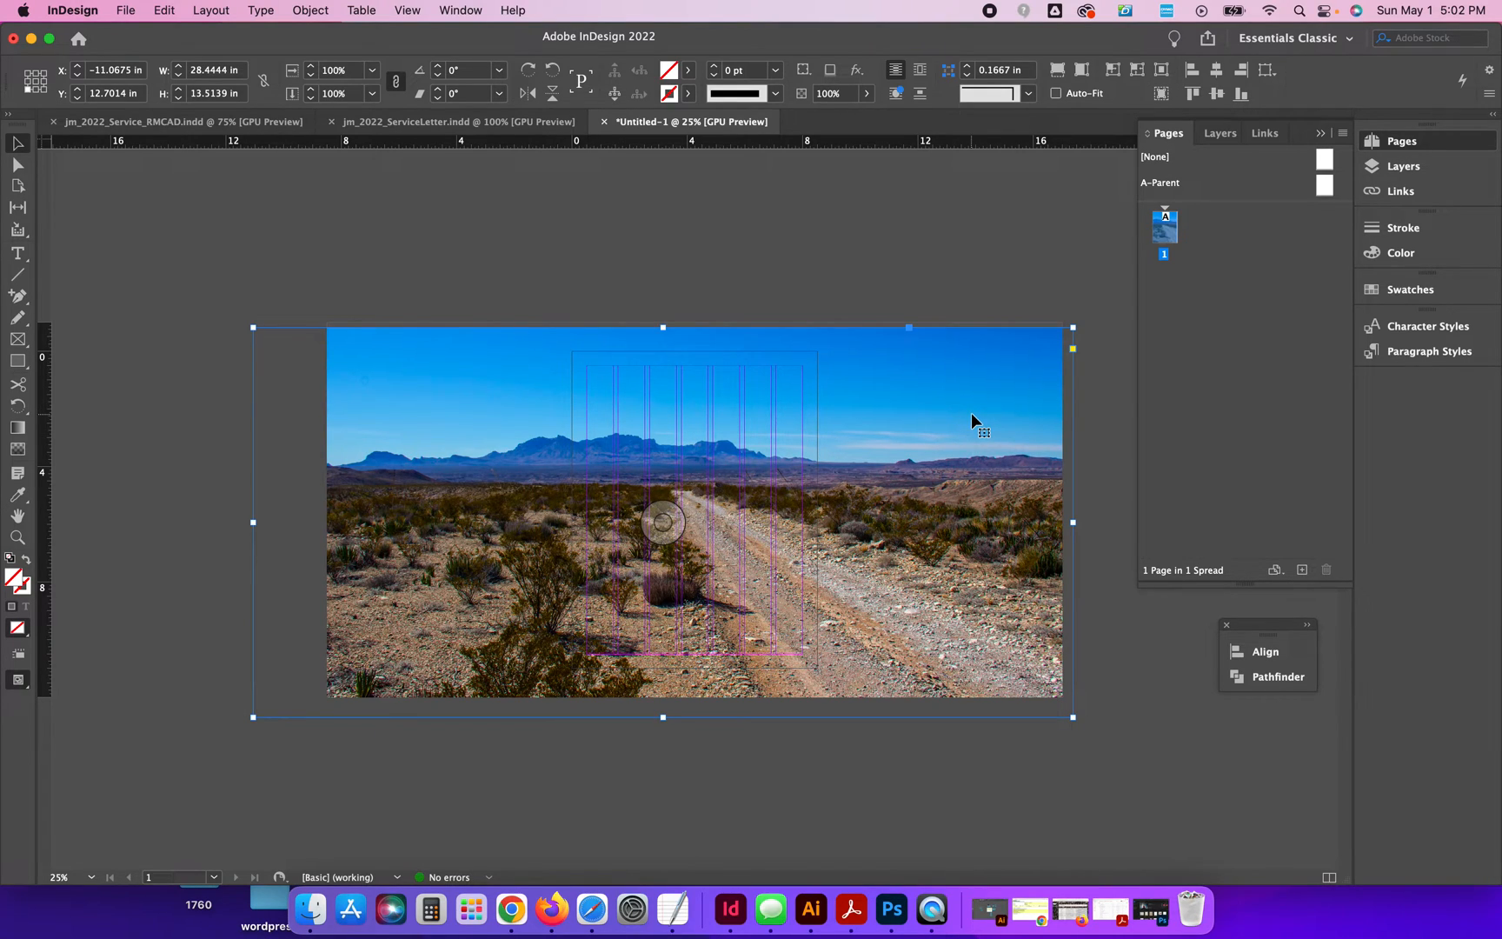
key(Delete)
Place the desert road photo again, fitted between the side margins from the top margin at 7.5 in wide and about 3.56 in high.
click(128, 12)
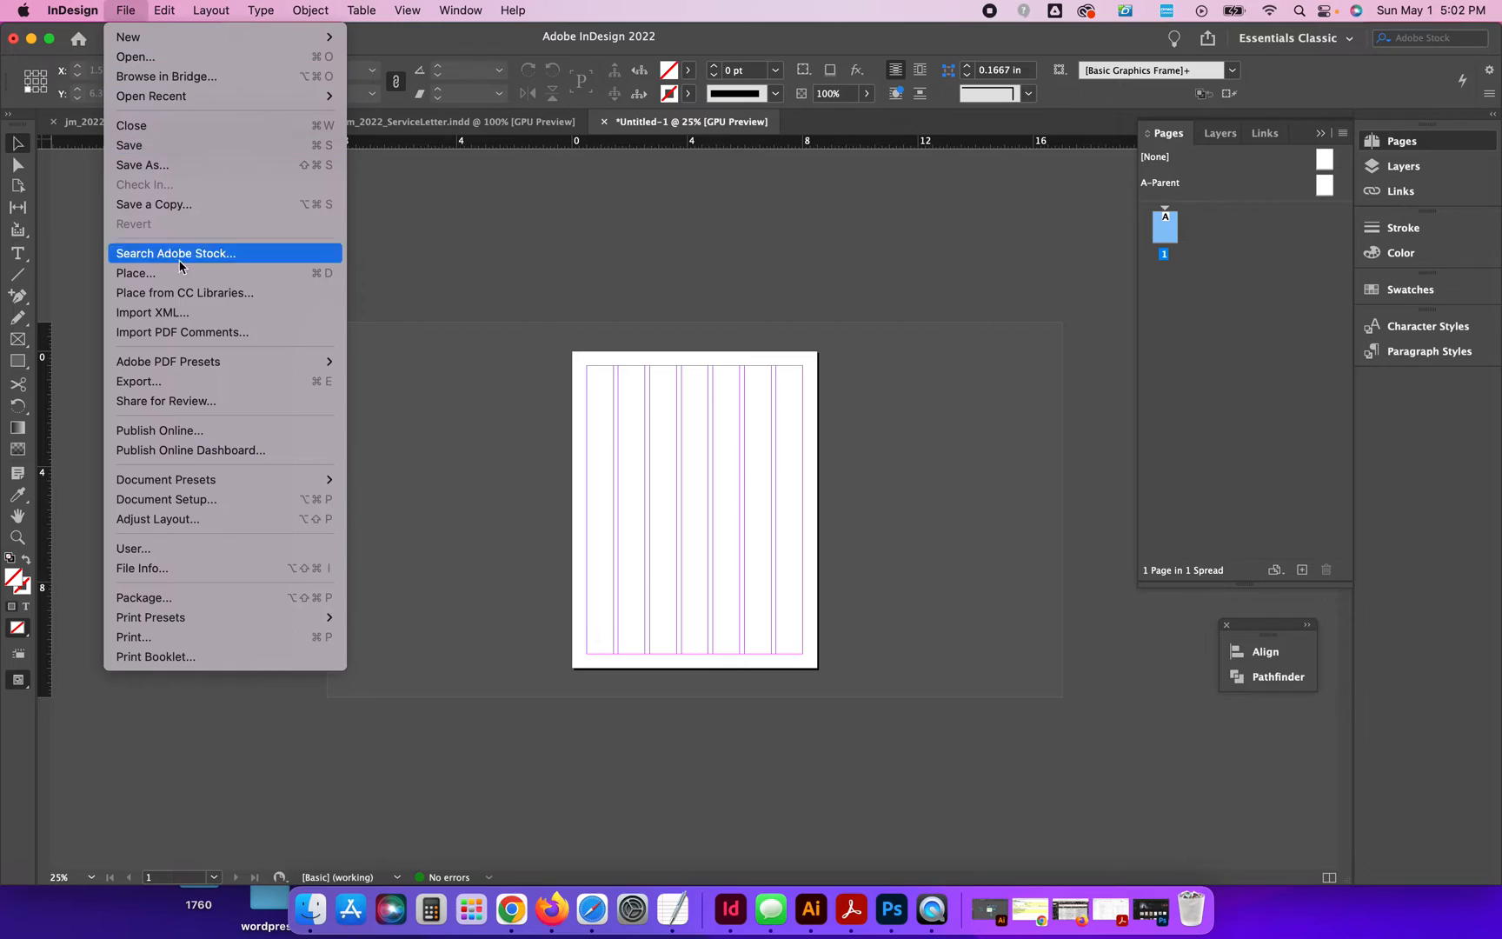
click(139, 273)
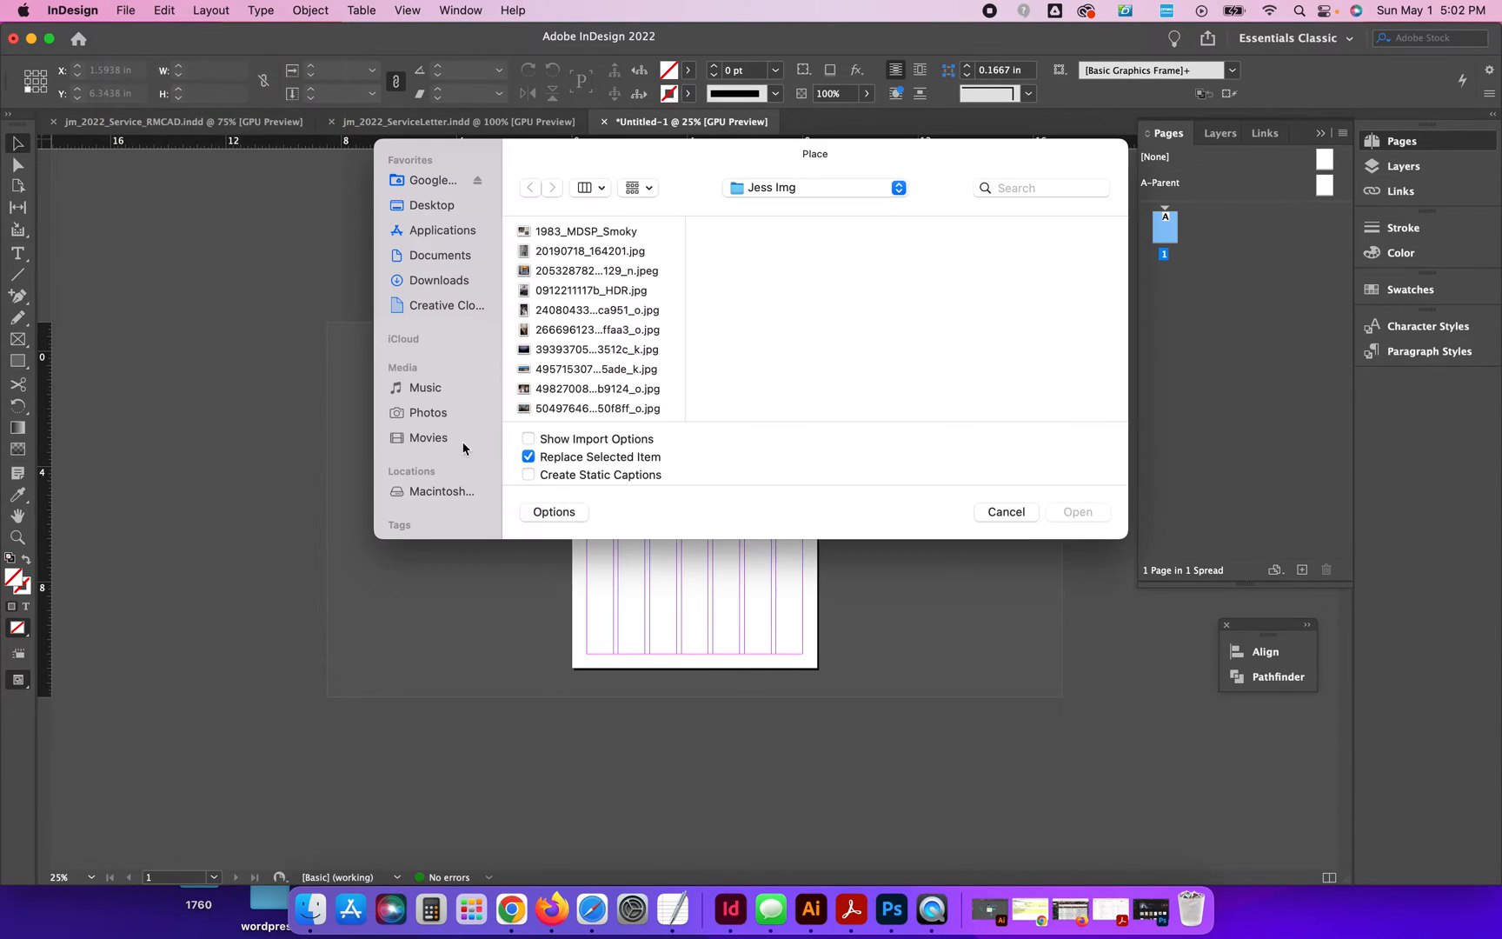
click(544, 374)
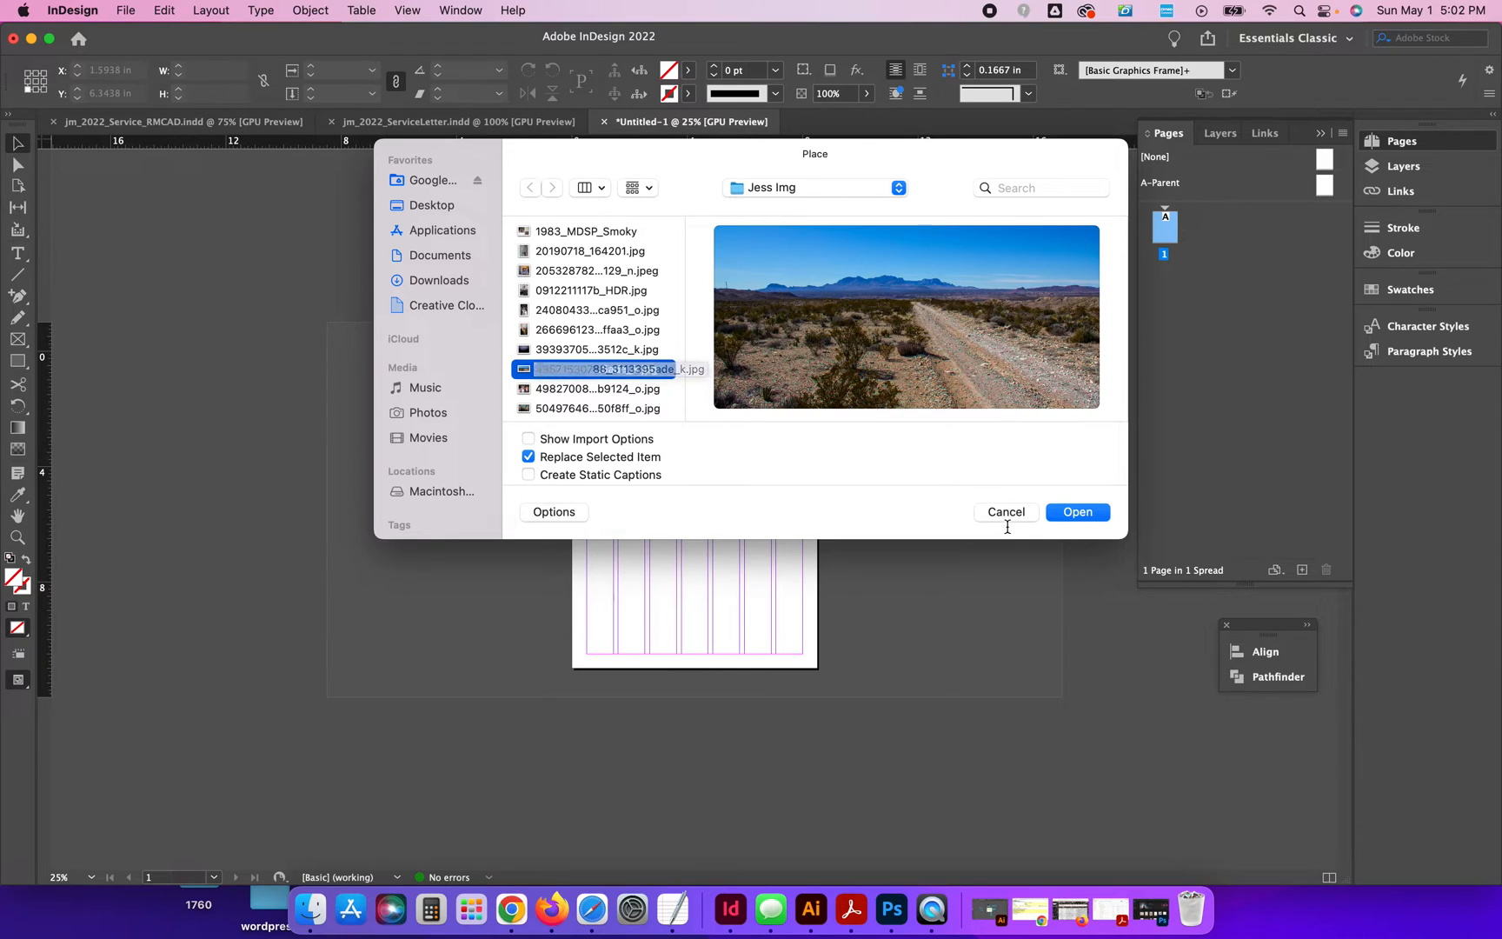
click(1063, 514)
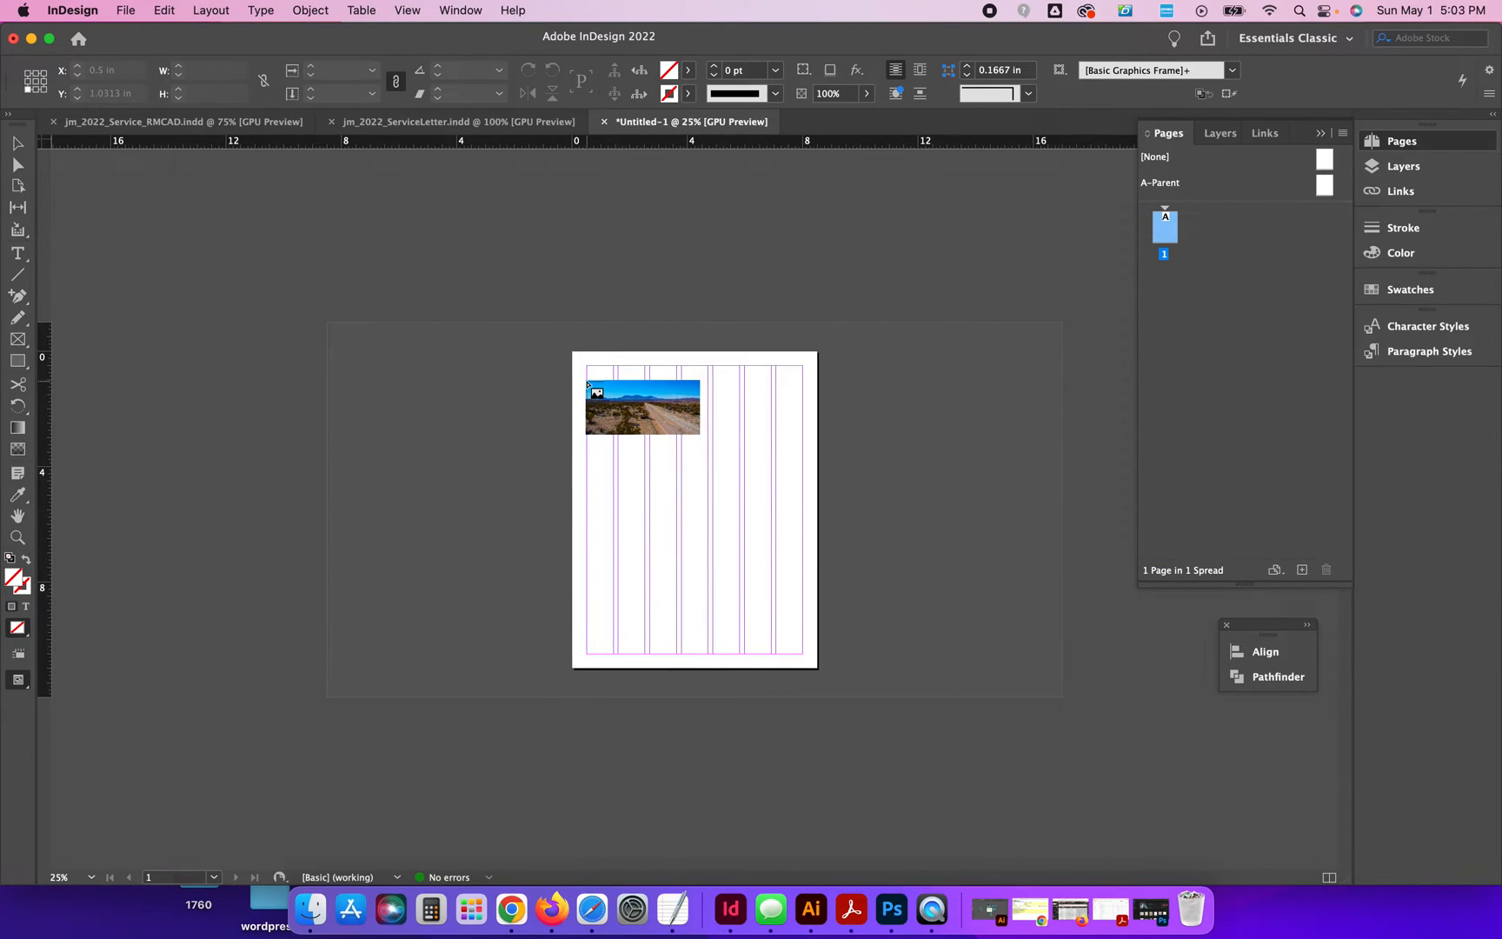
drag(587, 367, 803, 463)
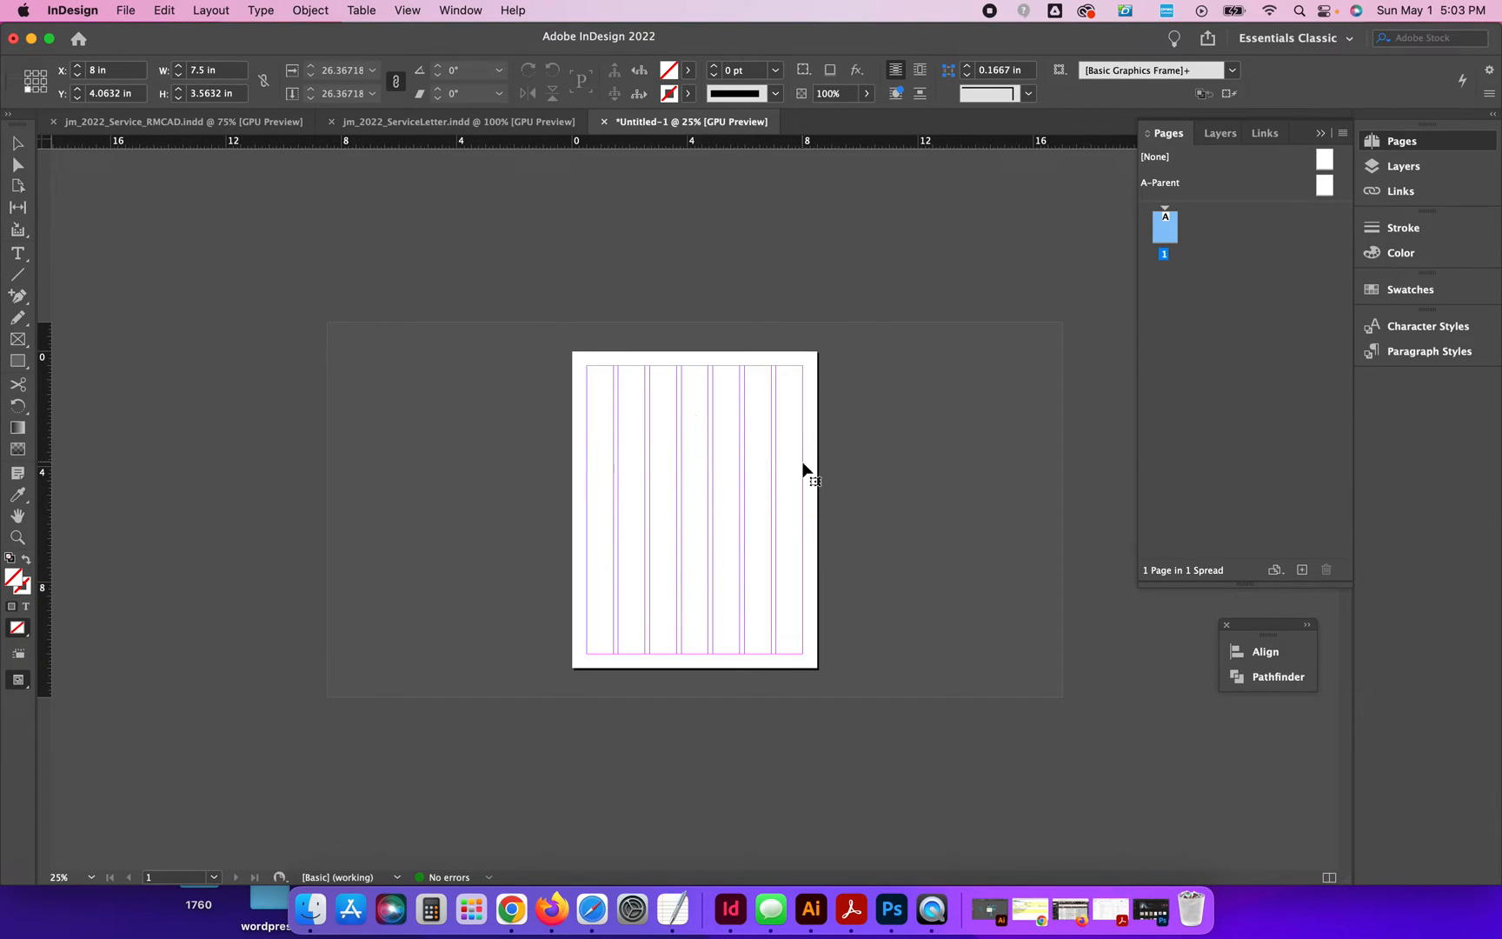
key(super+equal)
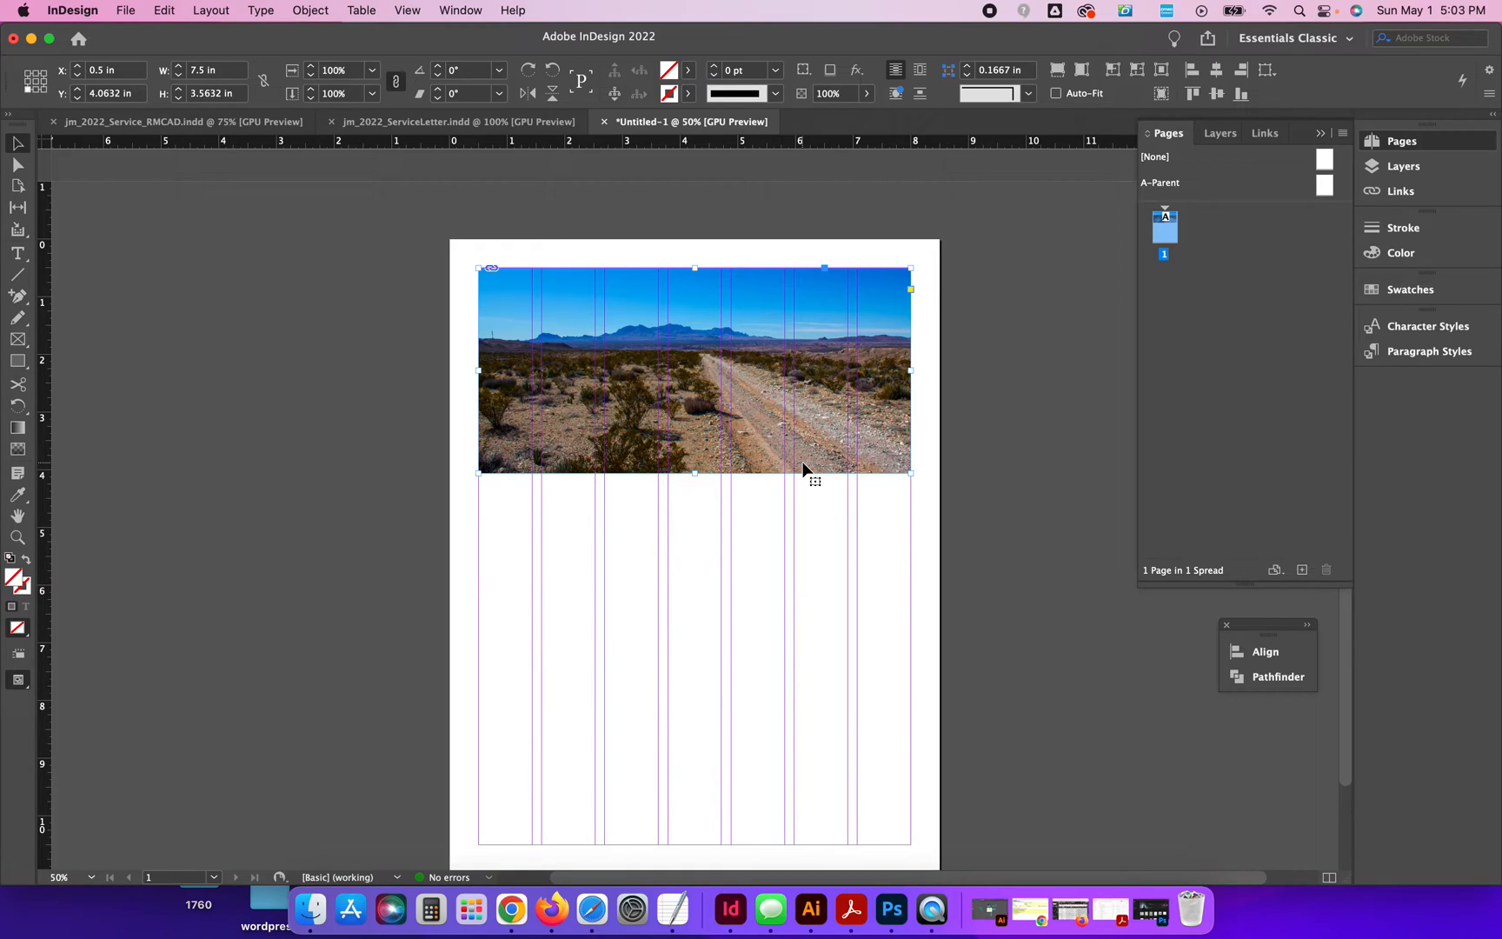
click(744, 559)
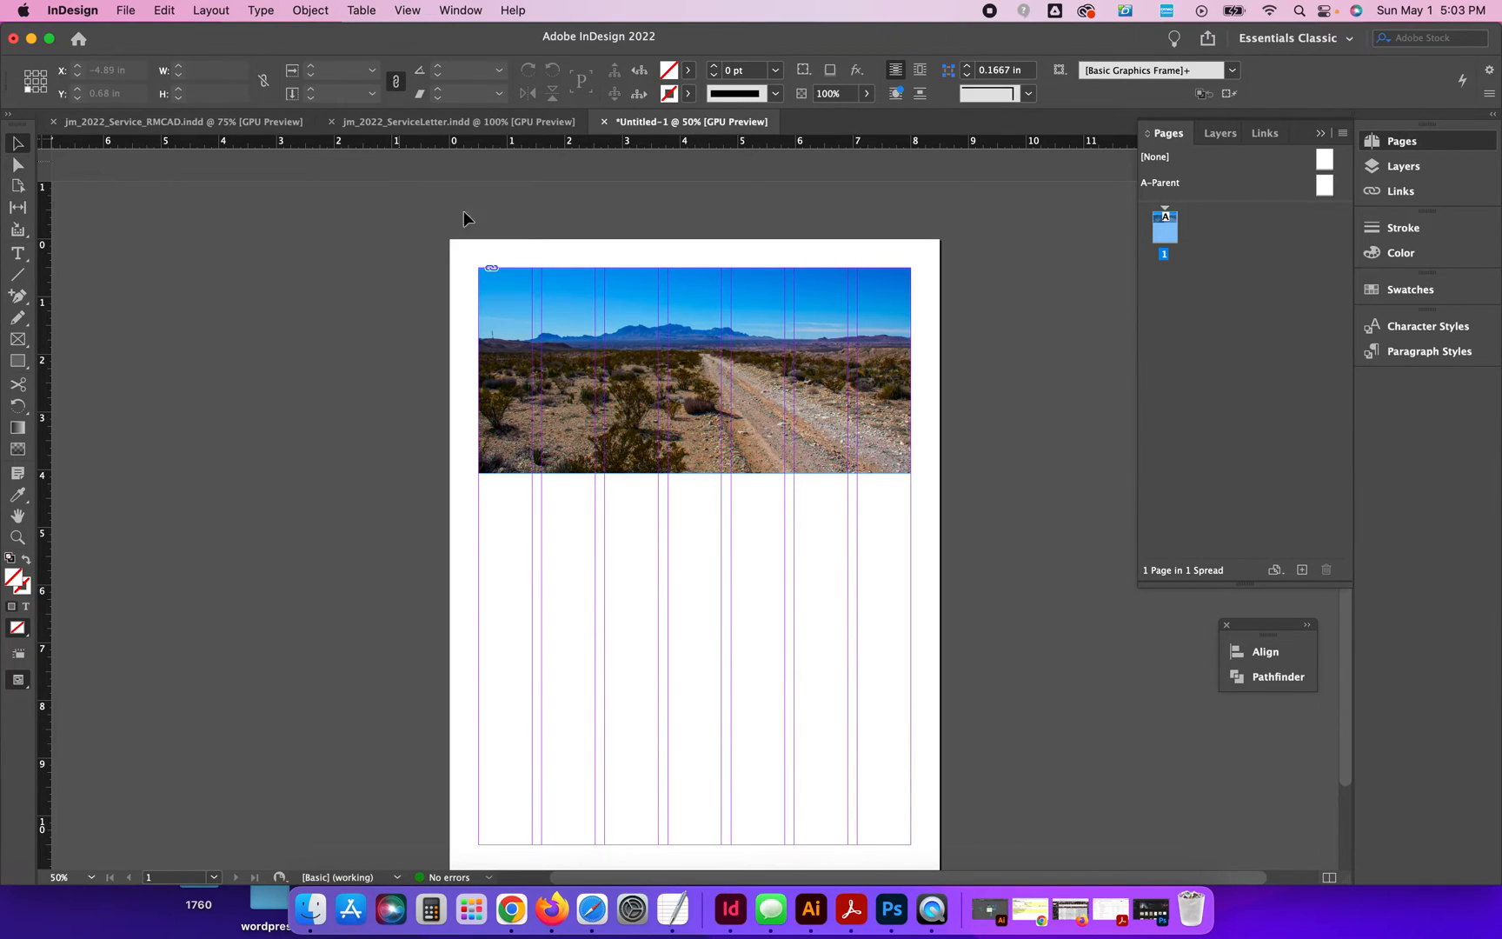
Crop the photo's frame from its right edge to the end of the fifth column, about 5.31 in wide.
click(526, 313)
mouse_move(553, 311)
mouse_down()
mouse_move(571, 373)
mouse_move(526, 368)
mouse_move(637, 312)
mouse_move(530, 314)
mouse_move(540, 321)
mouse_up()
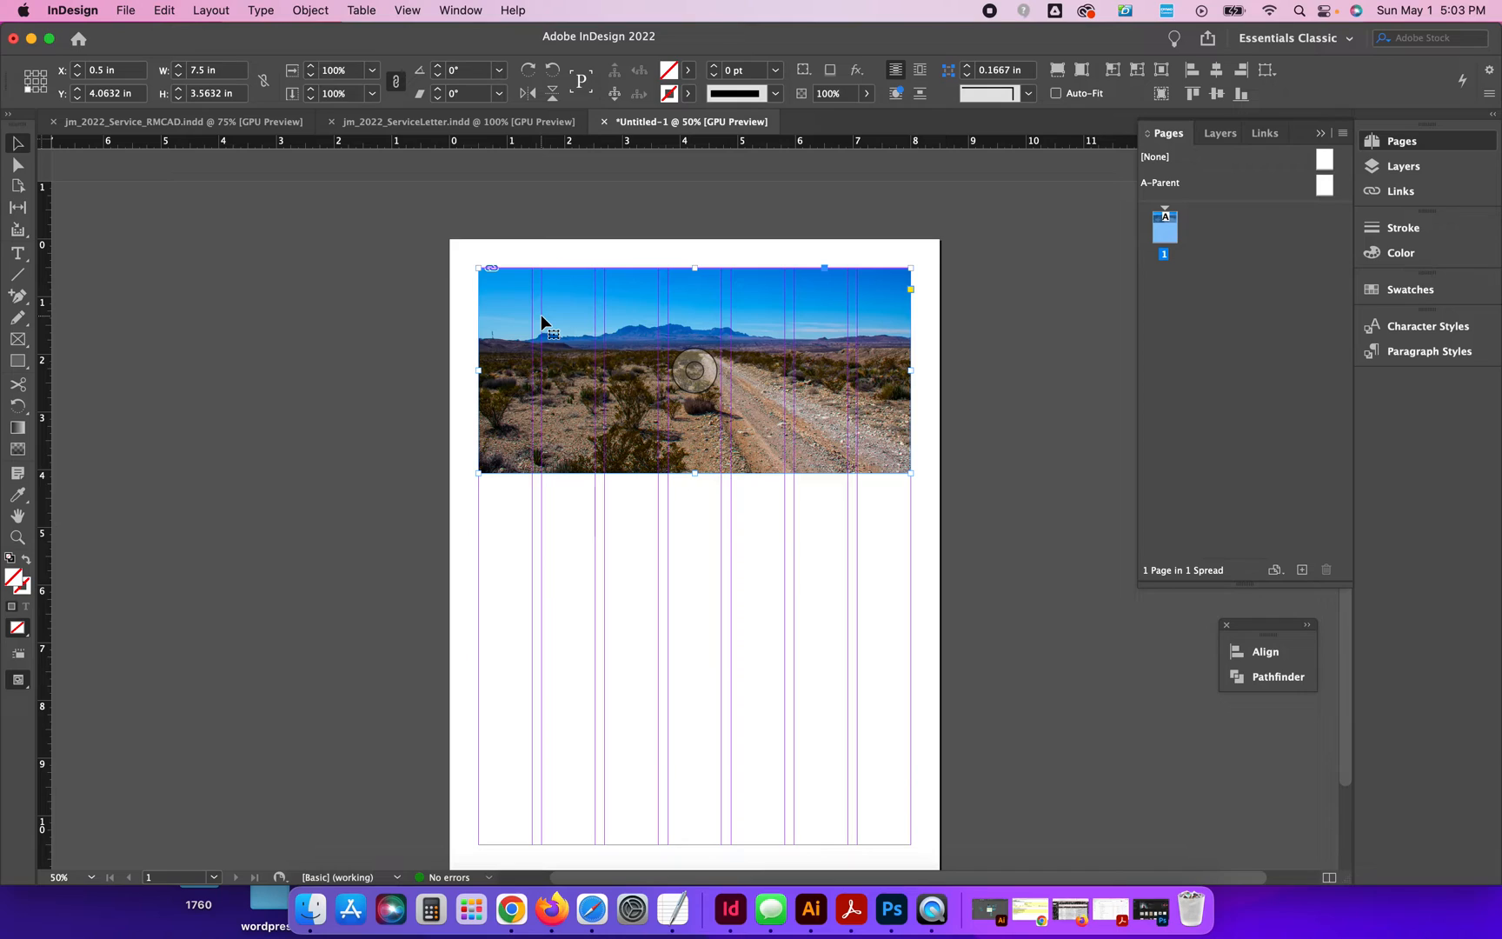
drag(910, 369, 785, 388)
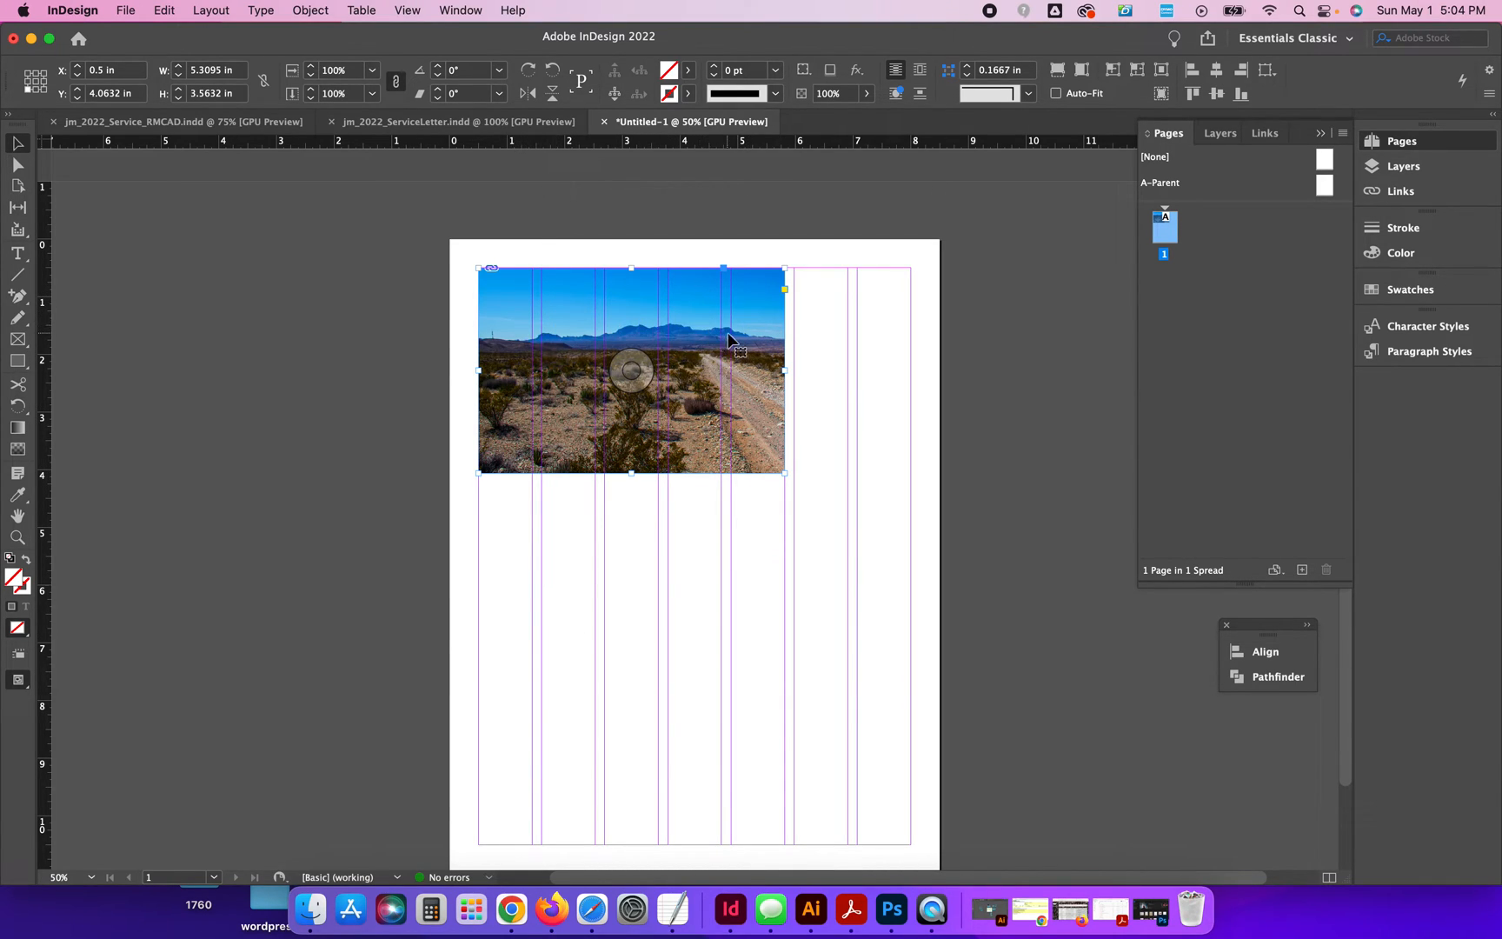
Shift the picture leftward inside its cropped frame to a horizontal offset of about -0.43 in using Direct Selection.
click(15, 171)
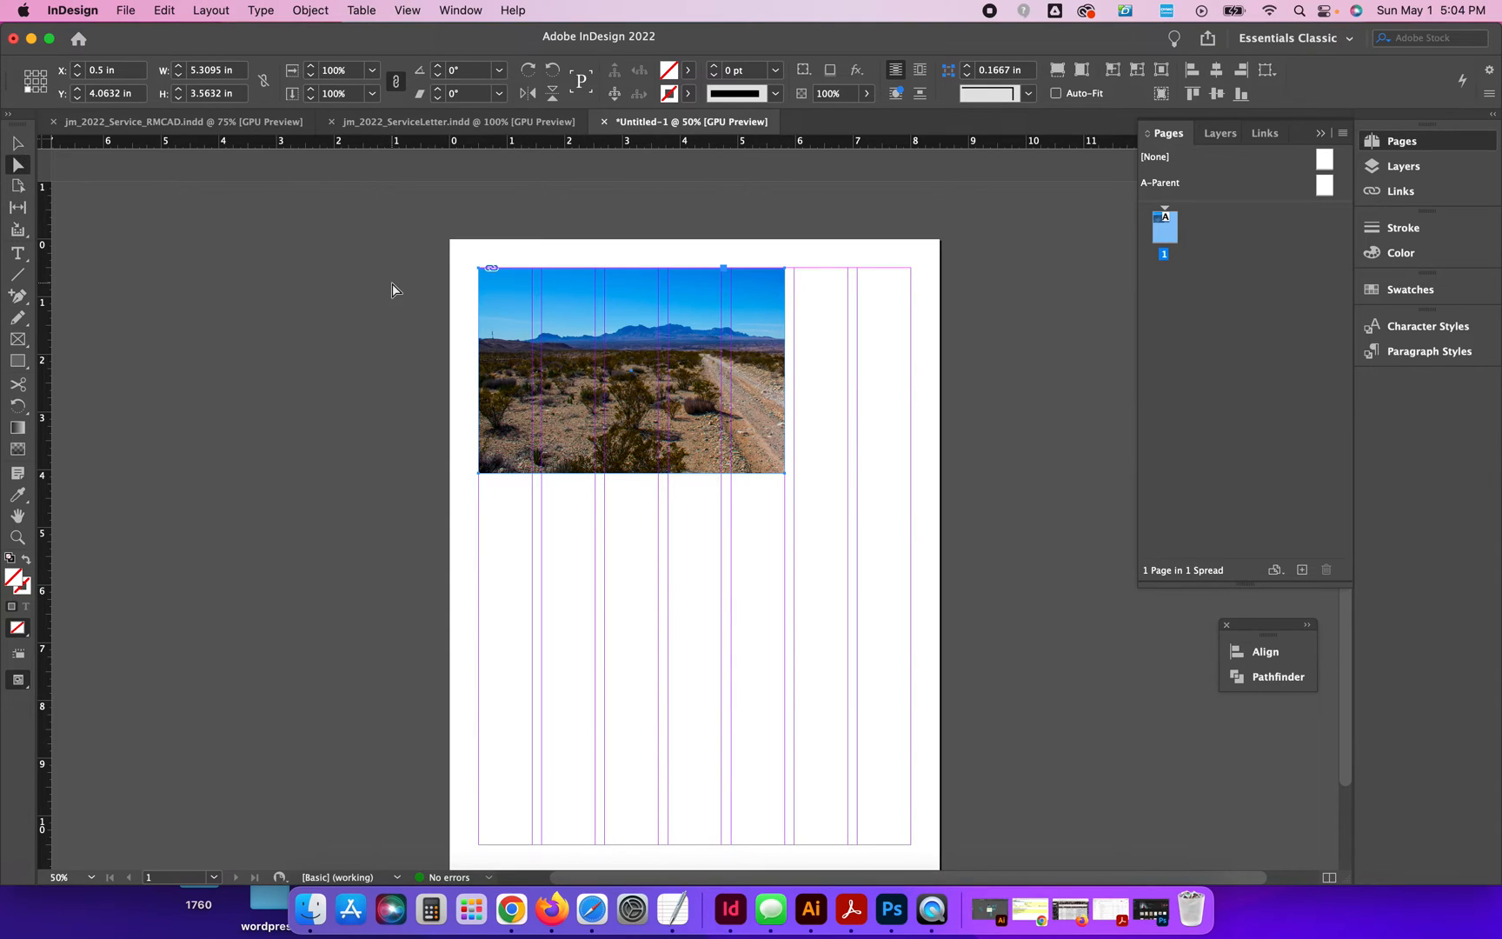
drag(522, 321, 479, 328)
drag(671, 313, 694, 315)
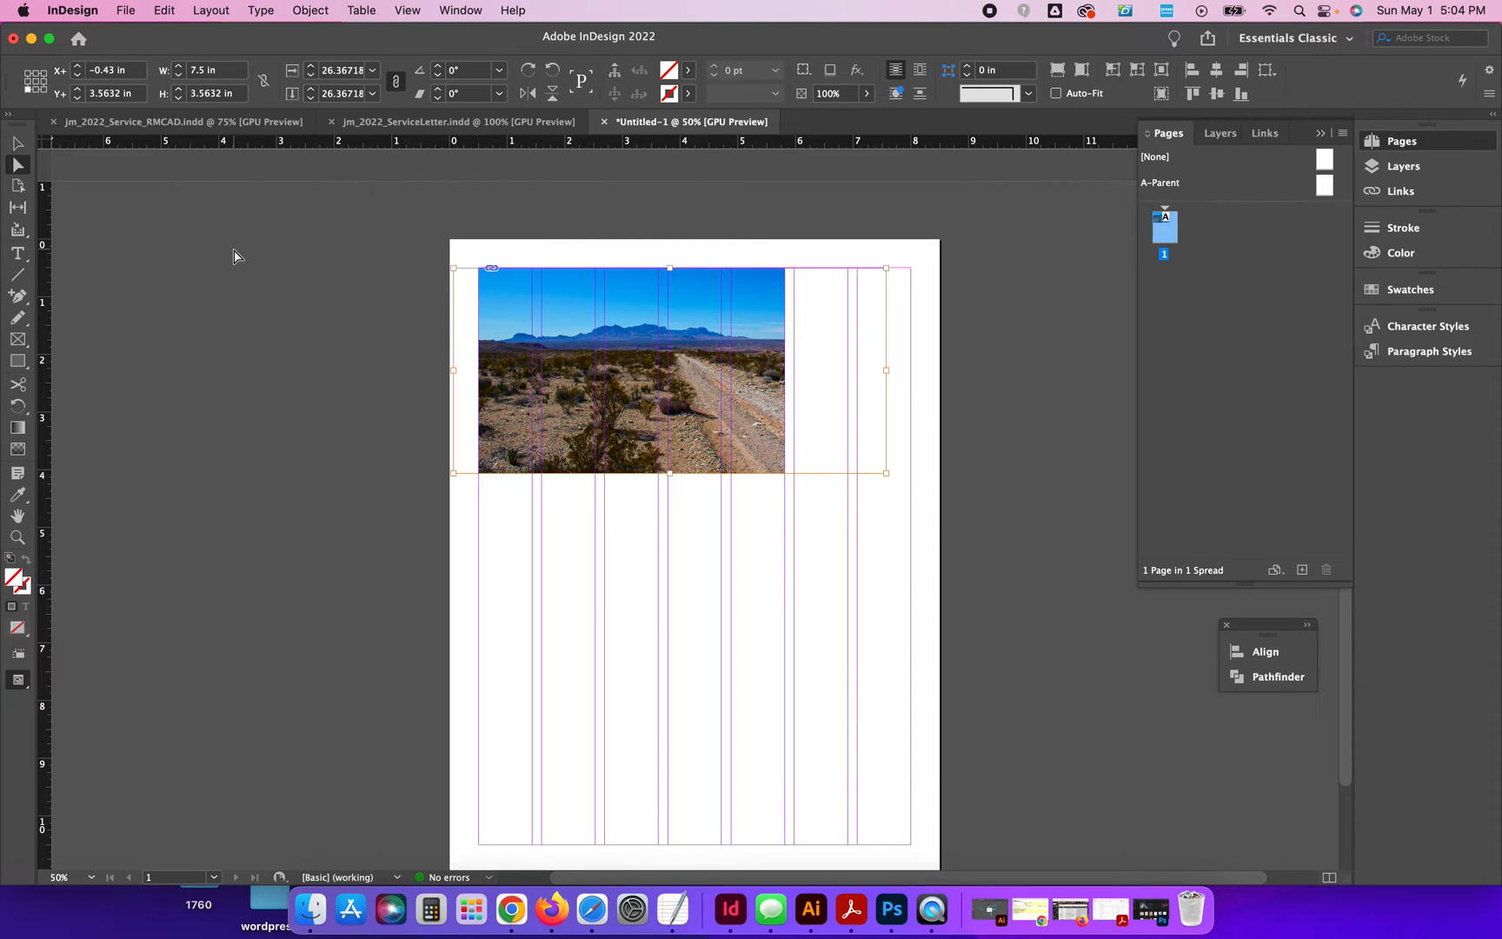
Move the whole photo frame with its picture down the page so its bottom edge sits at about Y 7.19 in.
click(17, 142)
click(526, 236)
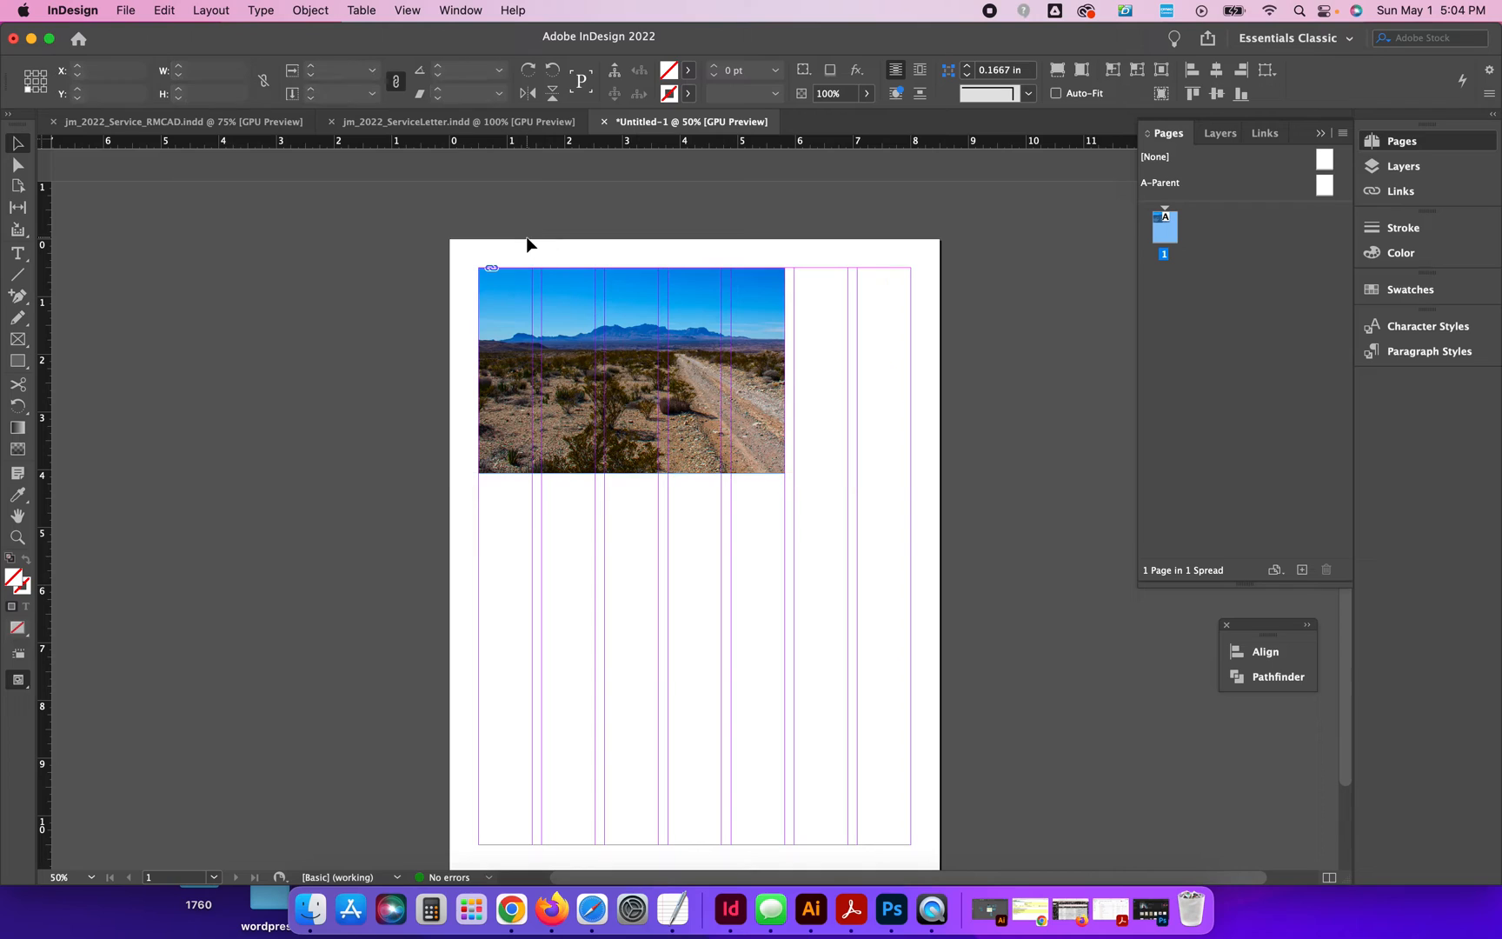
click(531, 320)
drag(532, 322, 534, 511)
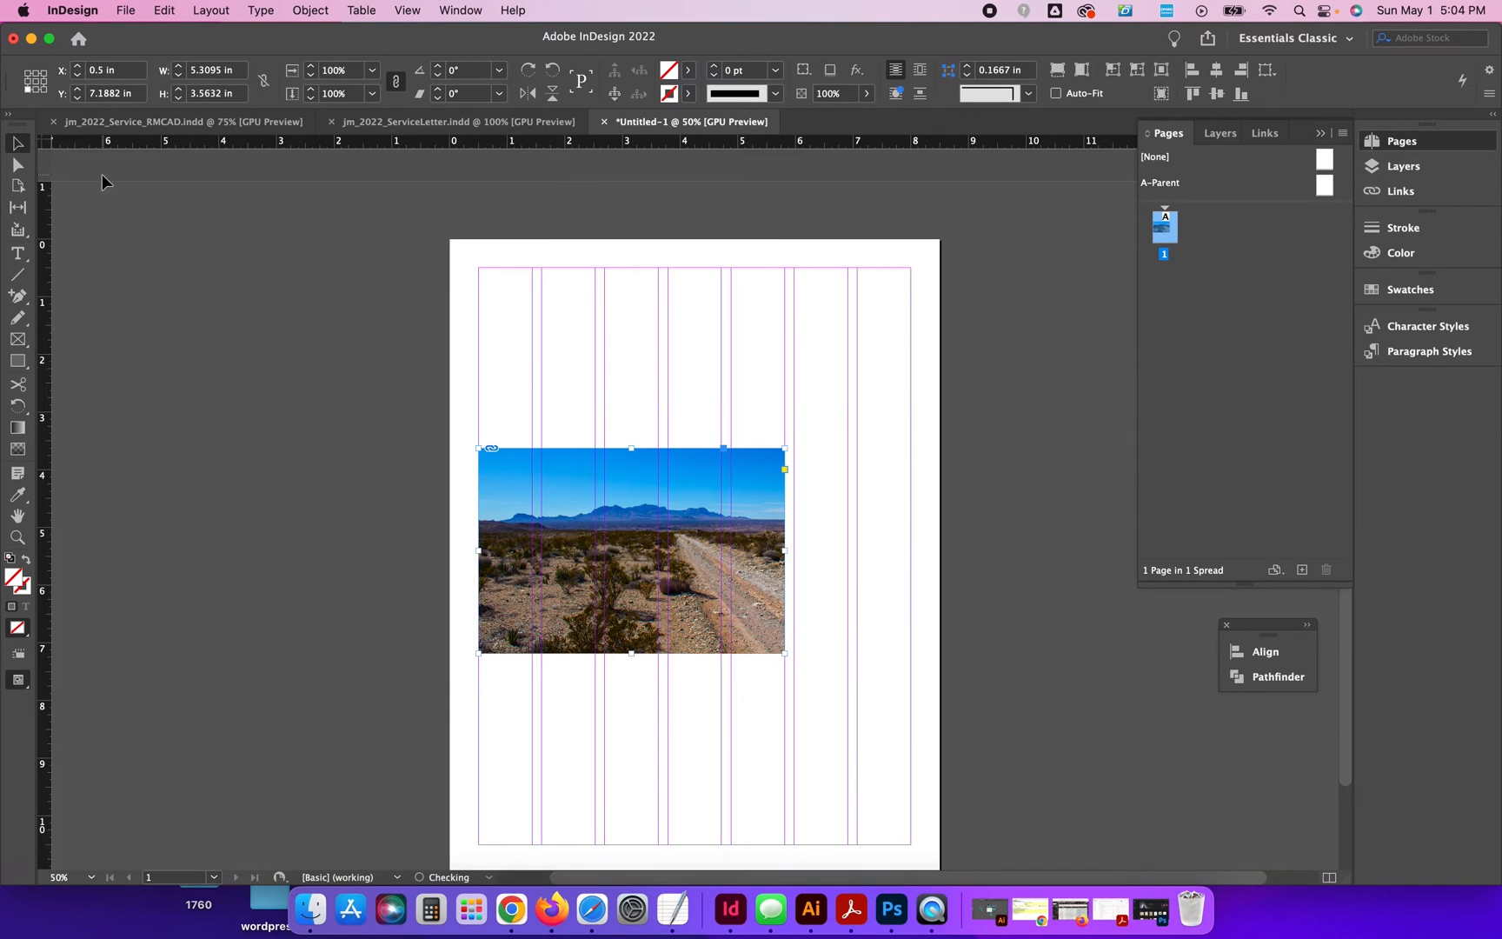
Reposition the picture within its frame, keeping it vertically aligned and ending at a horizontal offset of about -0.77 in.
click(17, 164)
click(500, 510)
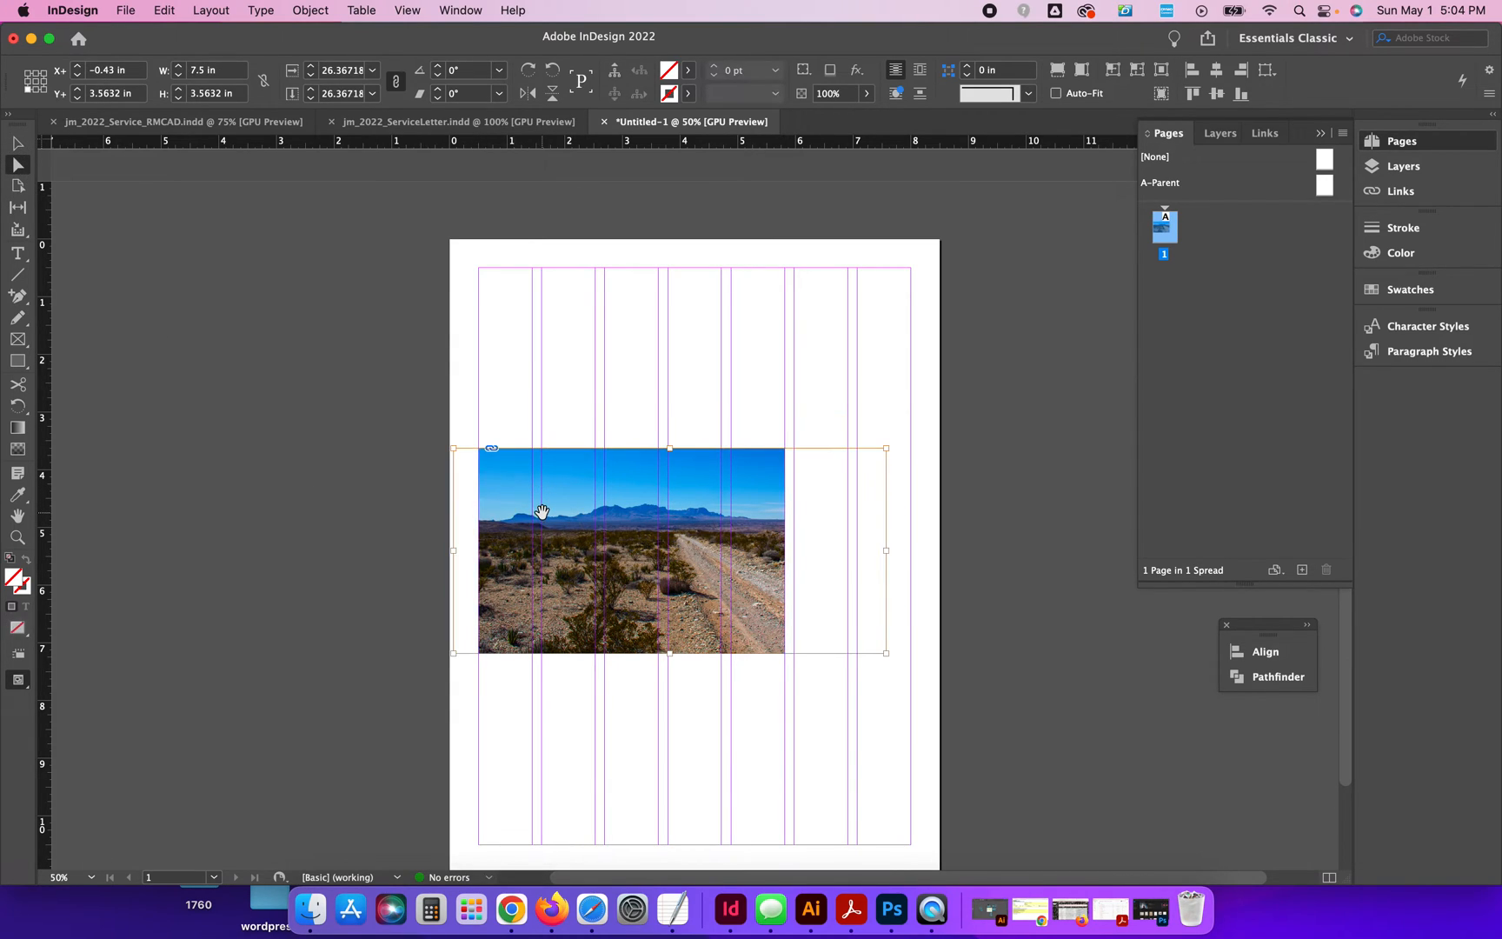
drag(542, 511, 585, 443)
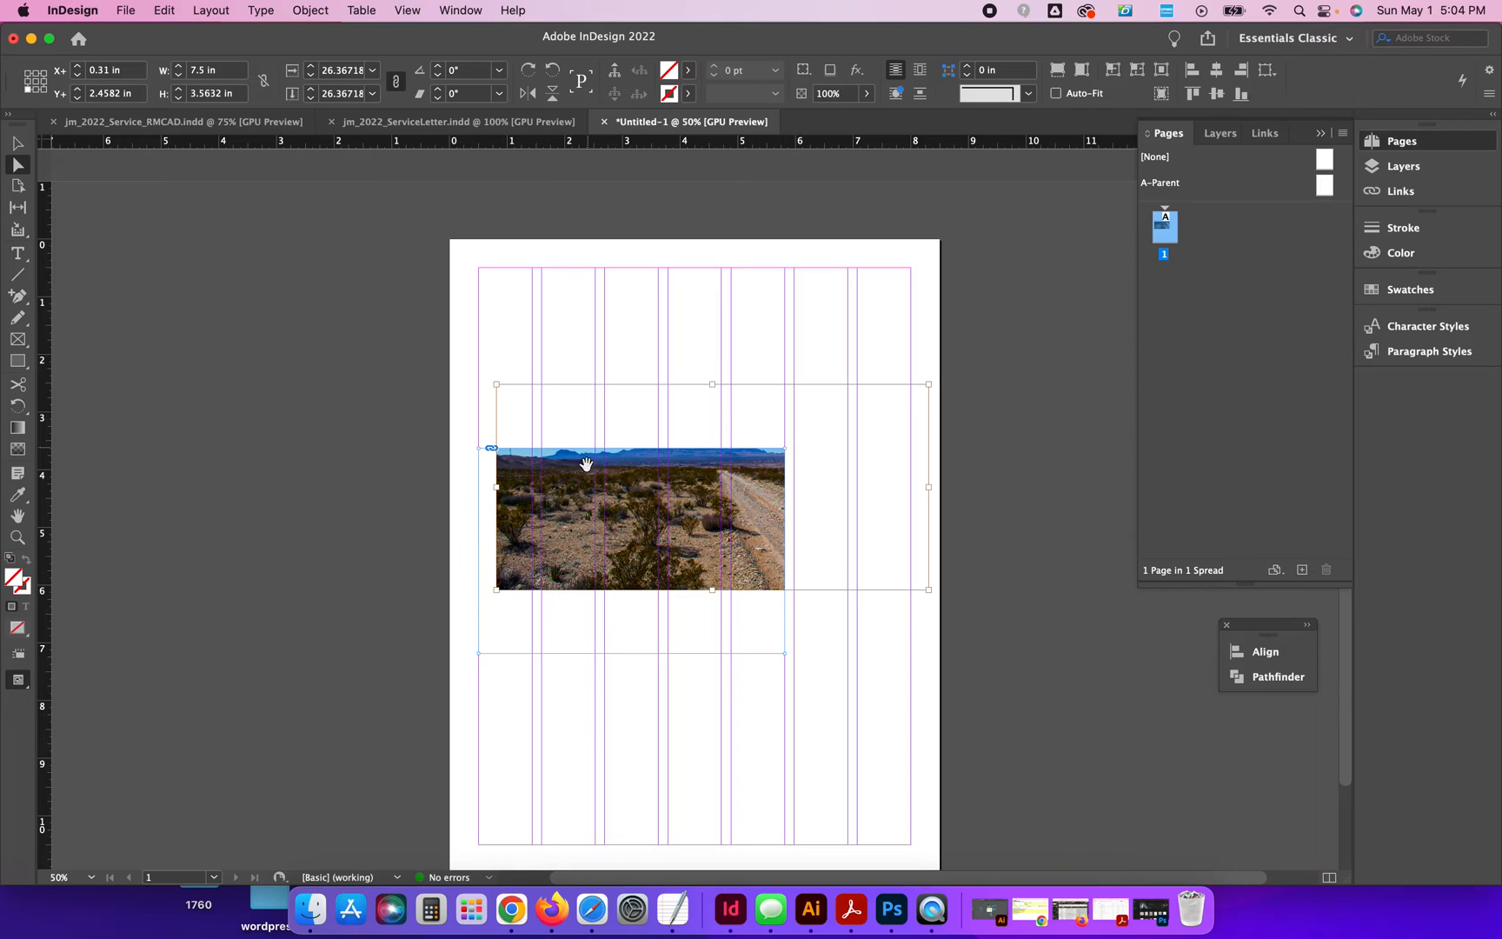
drag(574, 500, 508, 572)
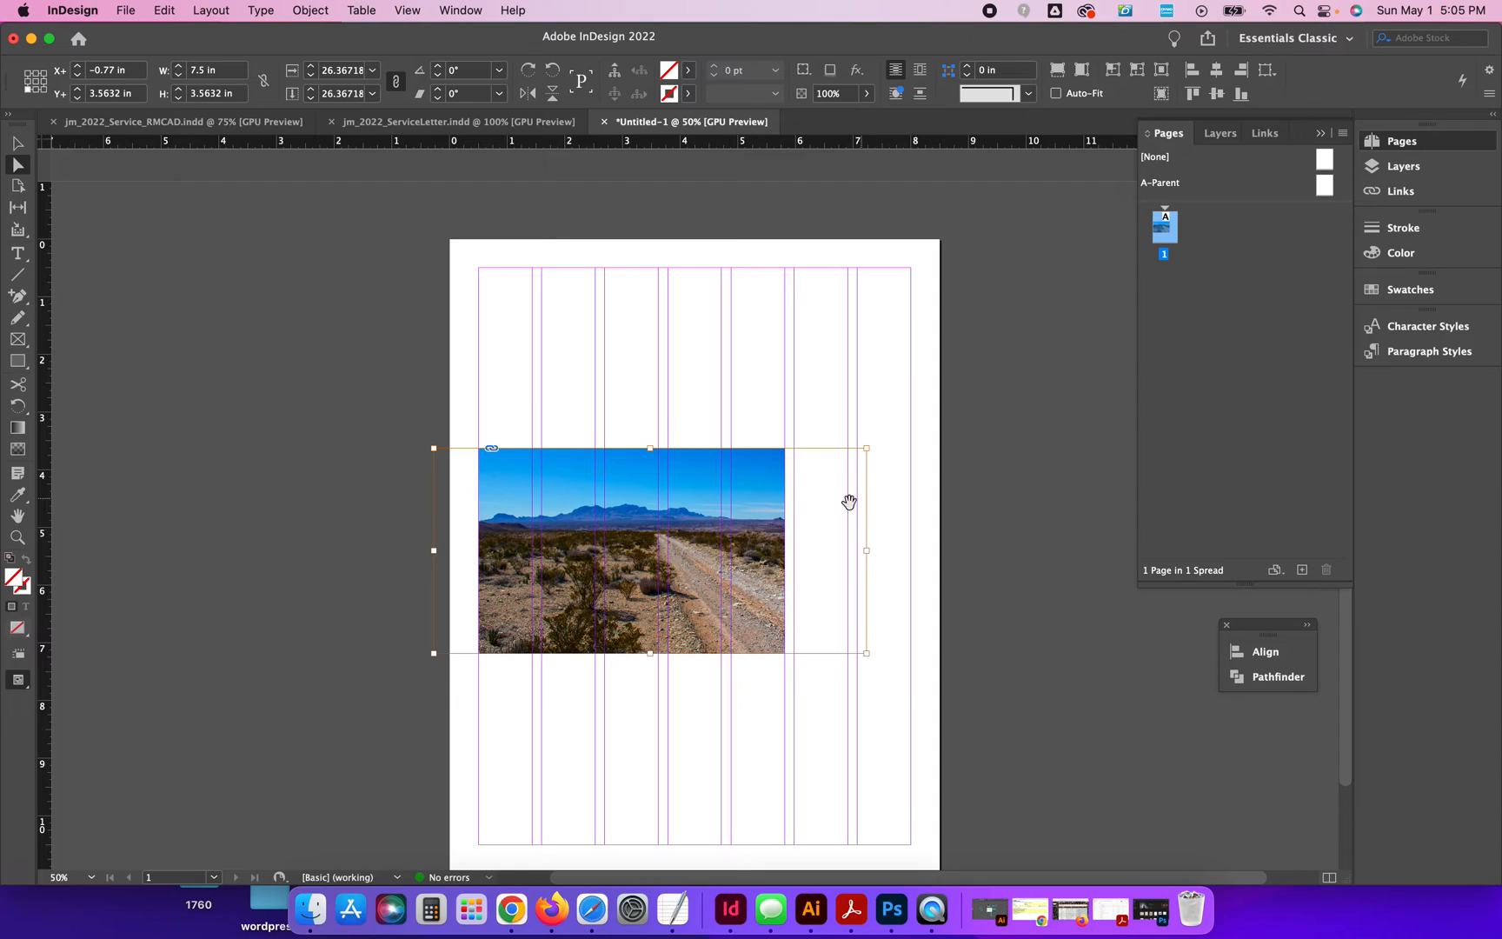
Try resizing only the photo's frame, first enlarging it to about 6.89 × 4.66 in and then flipping it over, undoing both changes.
key(v)
click(800, 406)
click(760, 490)
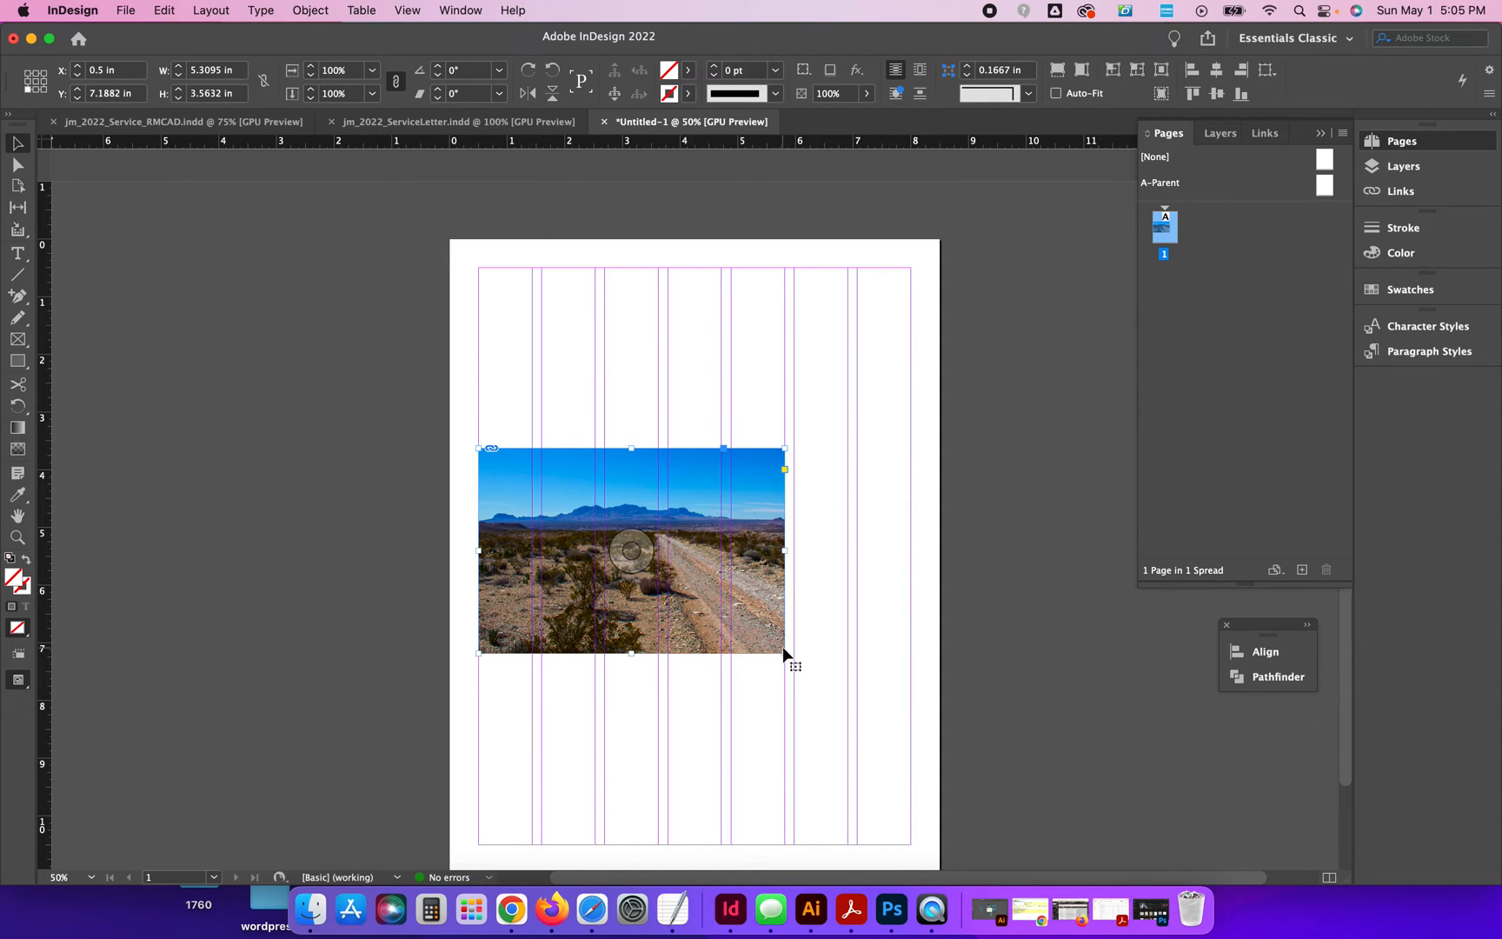
drag(785, 652, 876, 716)
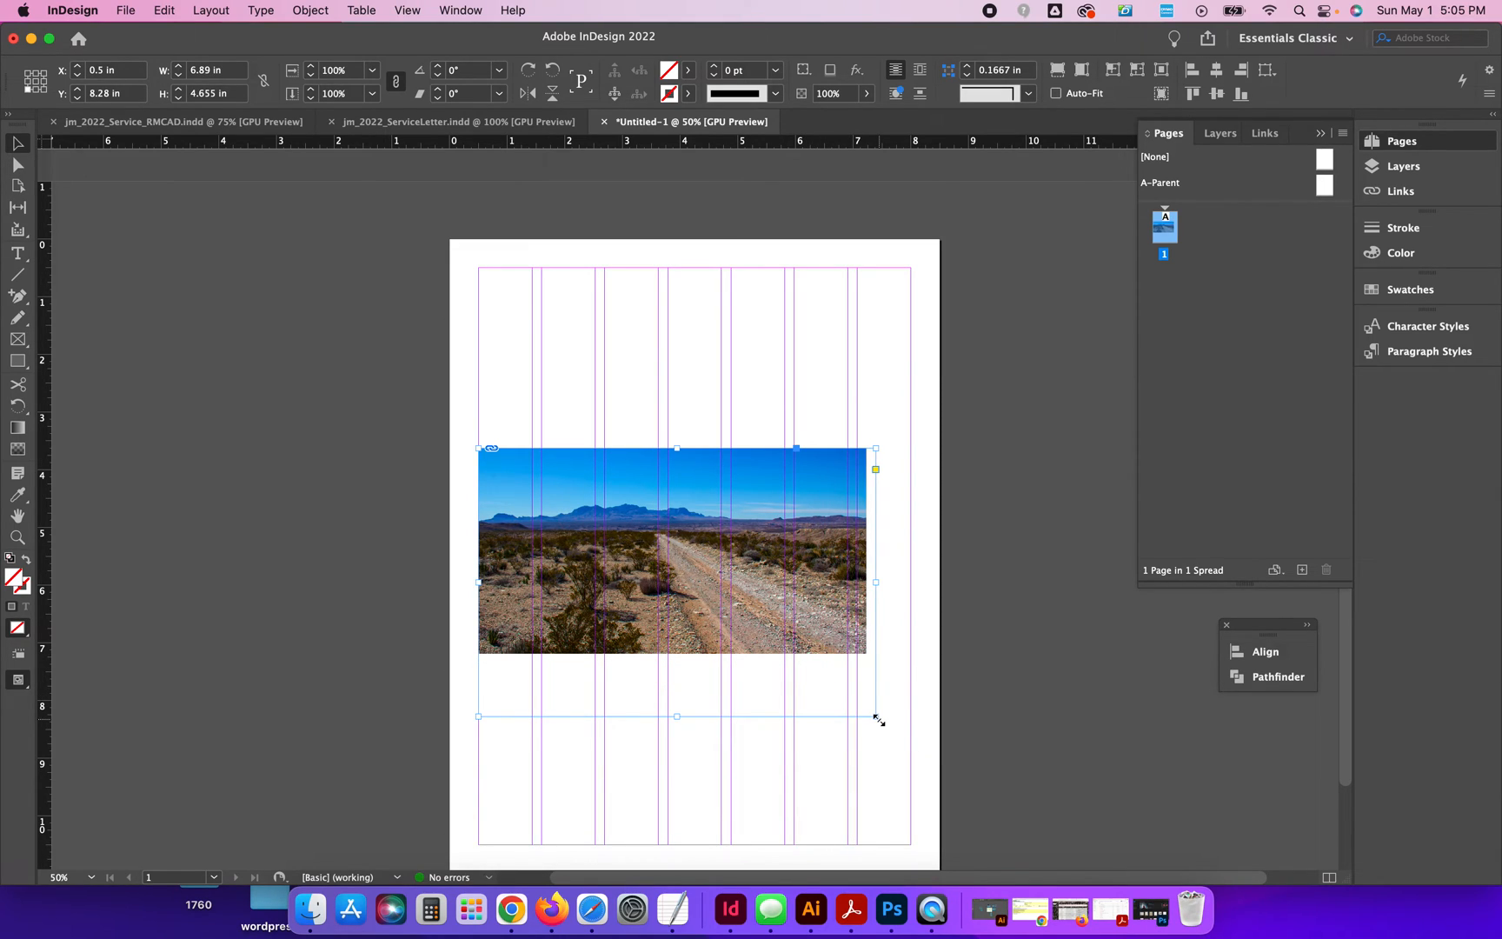
key(super+z)
key(super+z)
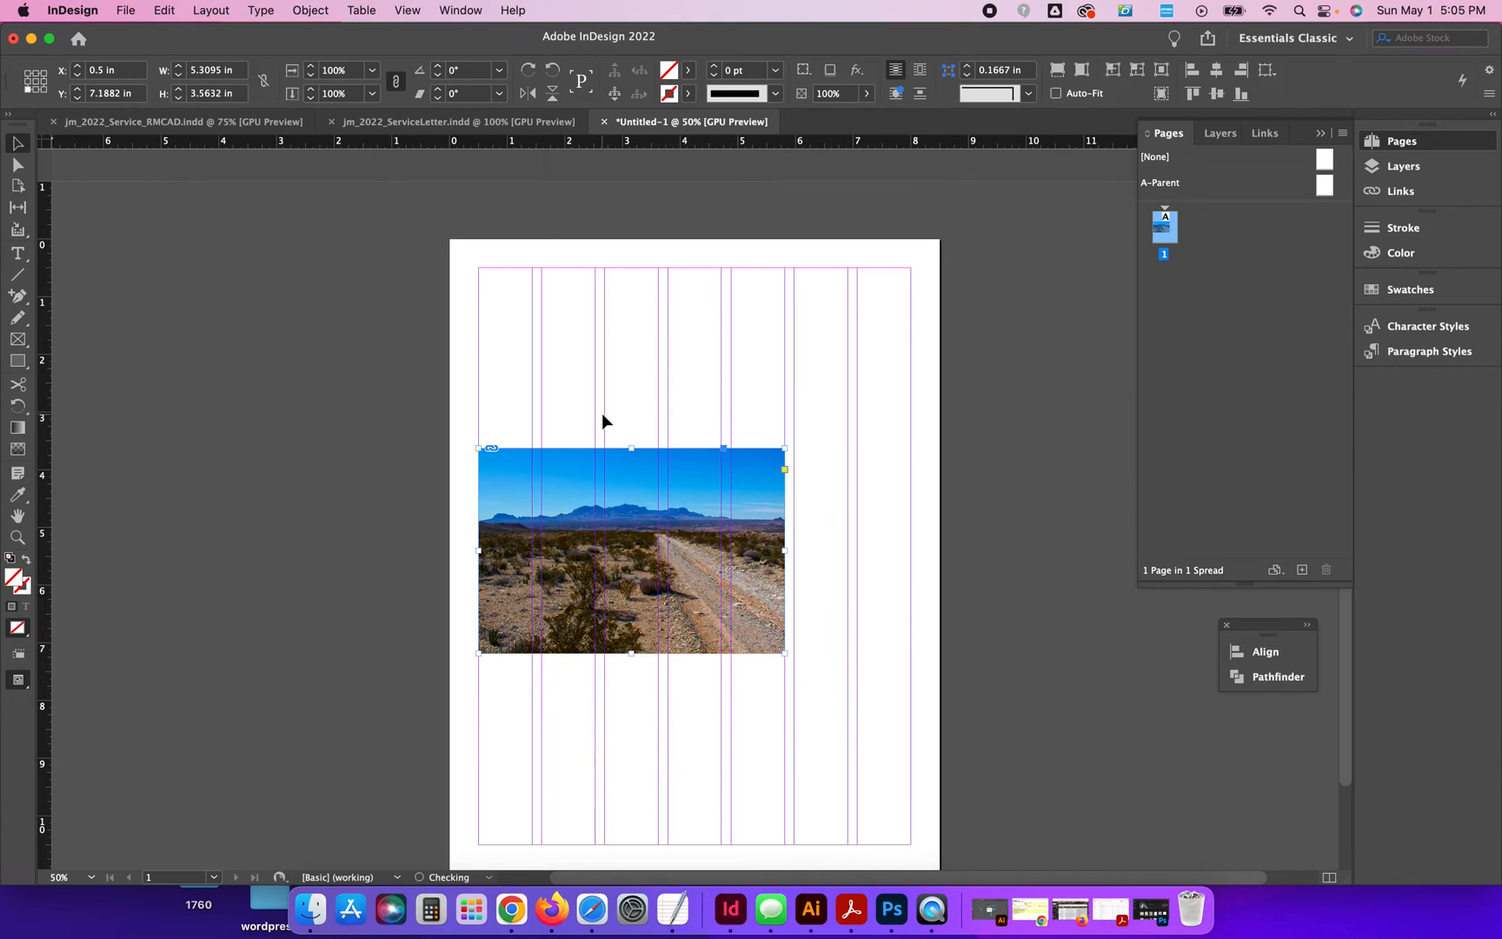
drag(787, 655, 5, 318)
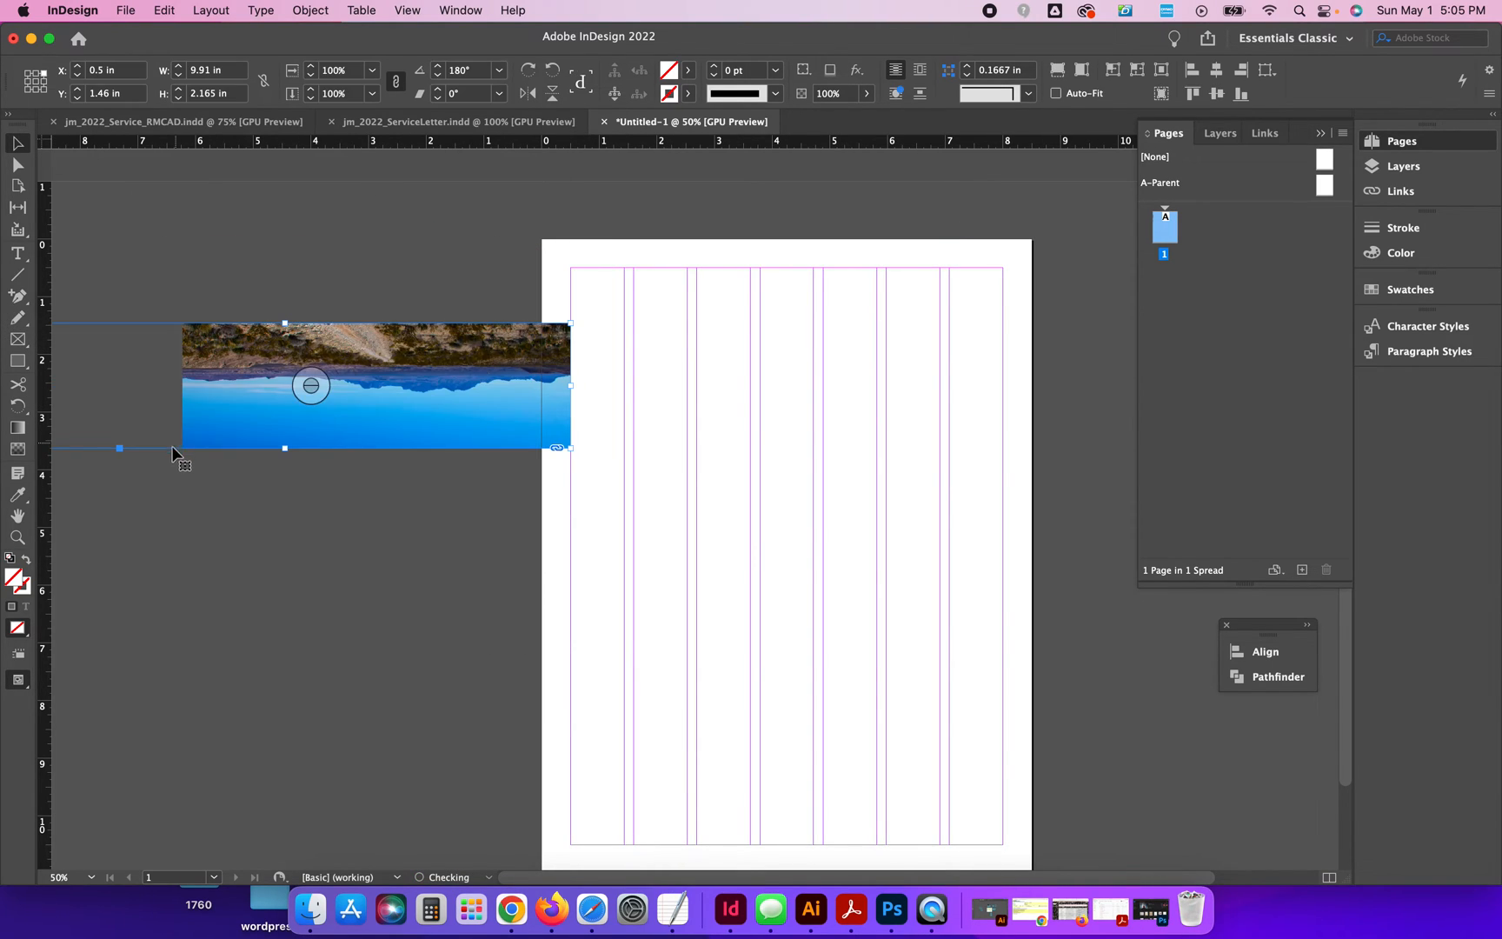
key(super+z)
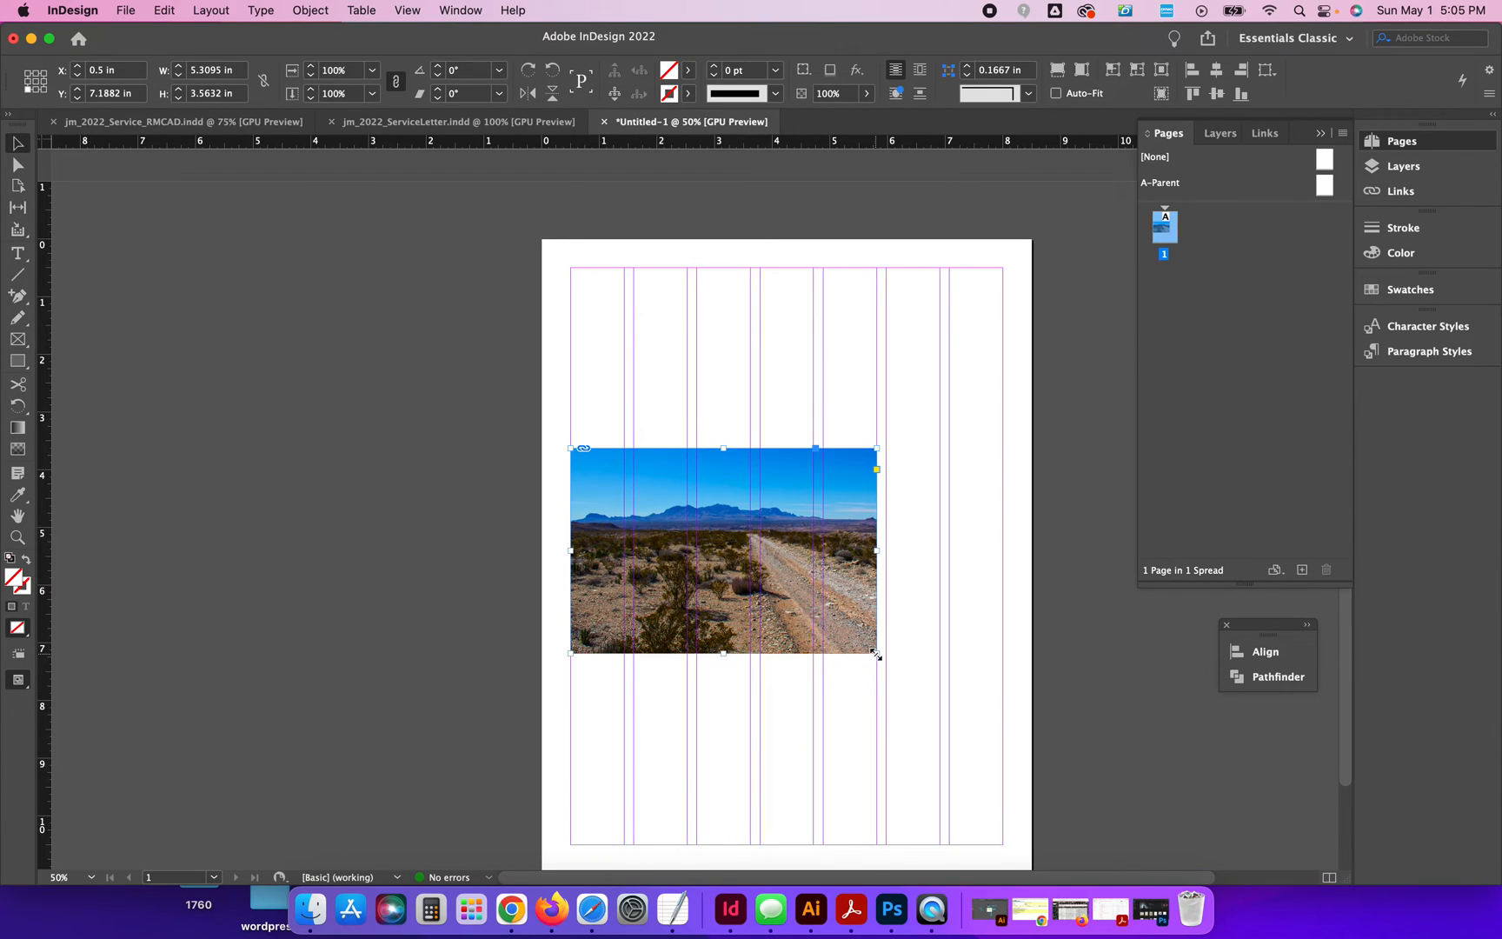
Scale the frame and picture together proportionally out to the right margin, 7.5 in wide and about 5.03 in high.
drag(875, 654, 945, 684)
key(super+z)
key(super+z)
drag(876, 653, 1002, 735)
key(super+z)
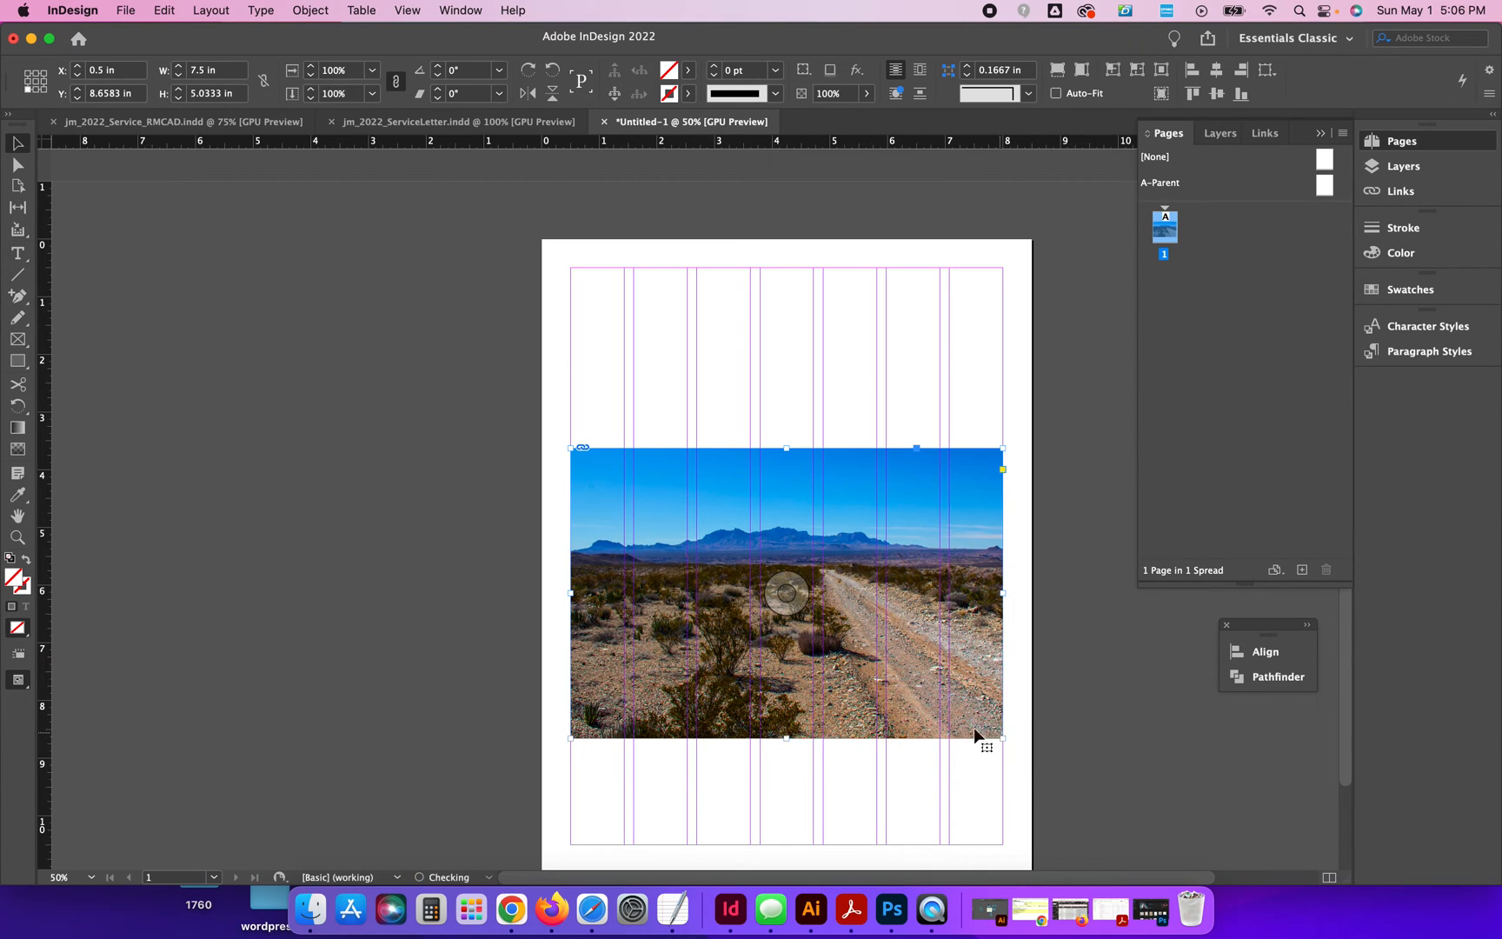
Try distorting the picture inside its frame by squashing it to about 2.72 in high and changing its width non-proportionally.
double_click(619, 521)
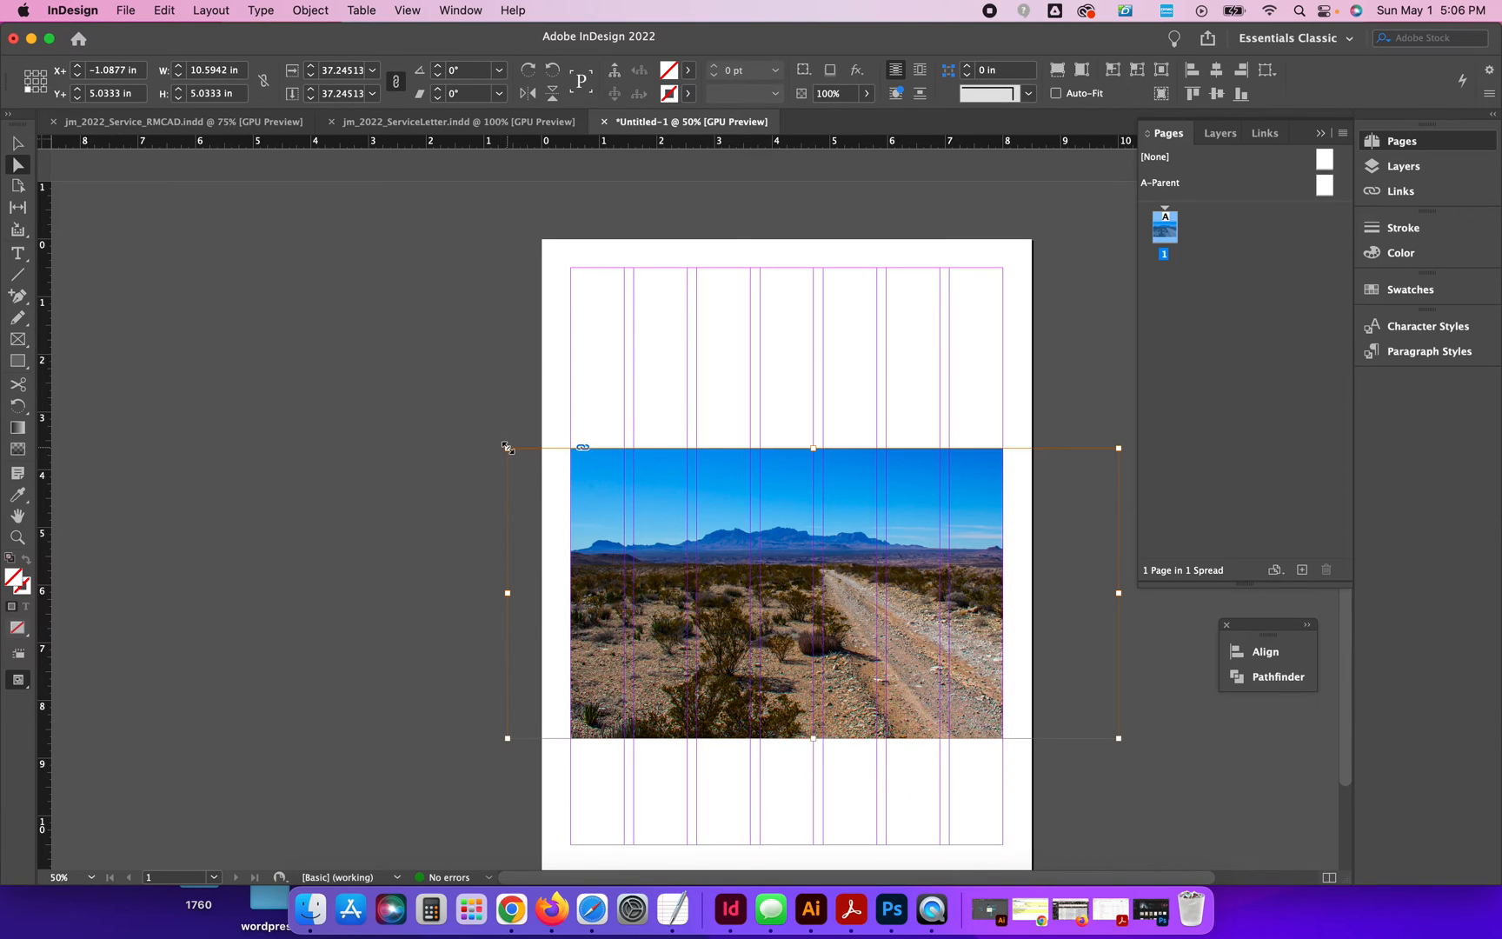
drag(506, 449, 488, 581)
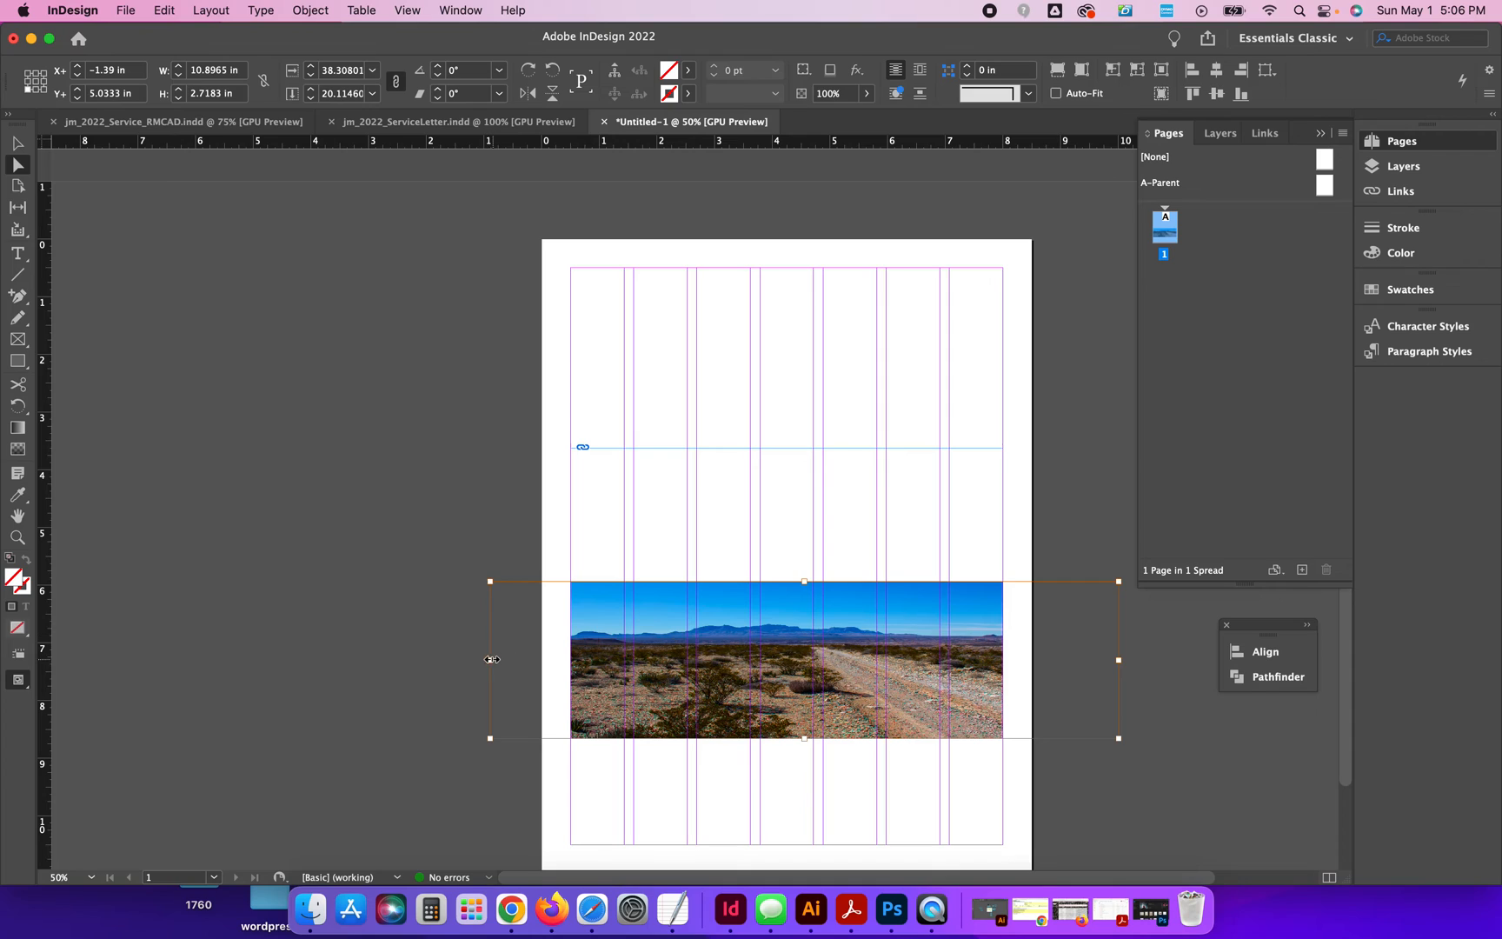
drag(495, 661, 850, 663)
drag(956, 680, 727, 684)
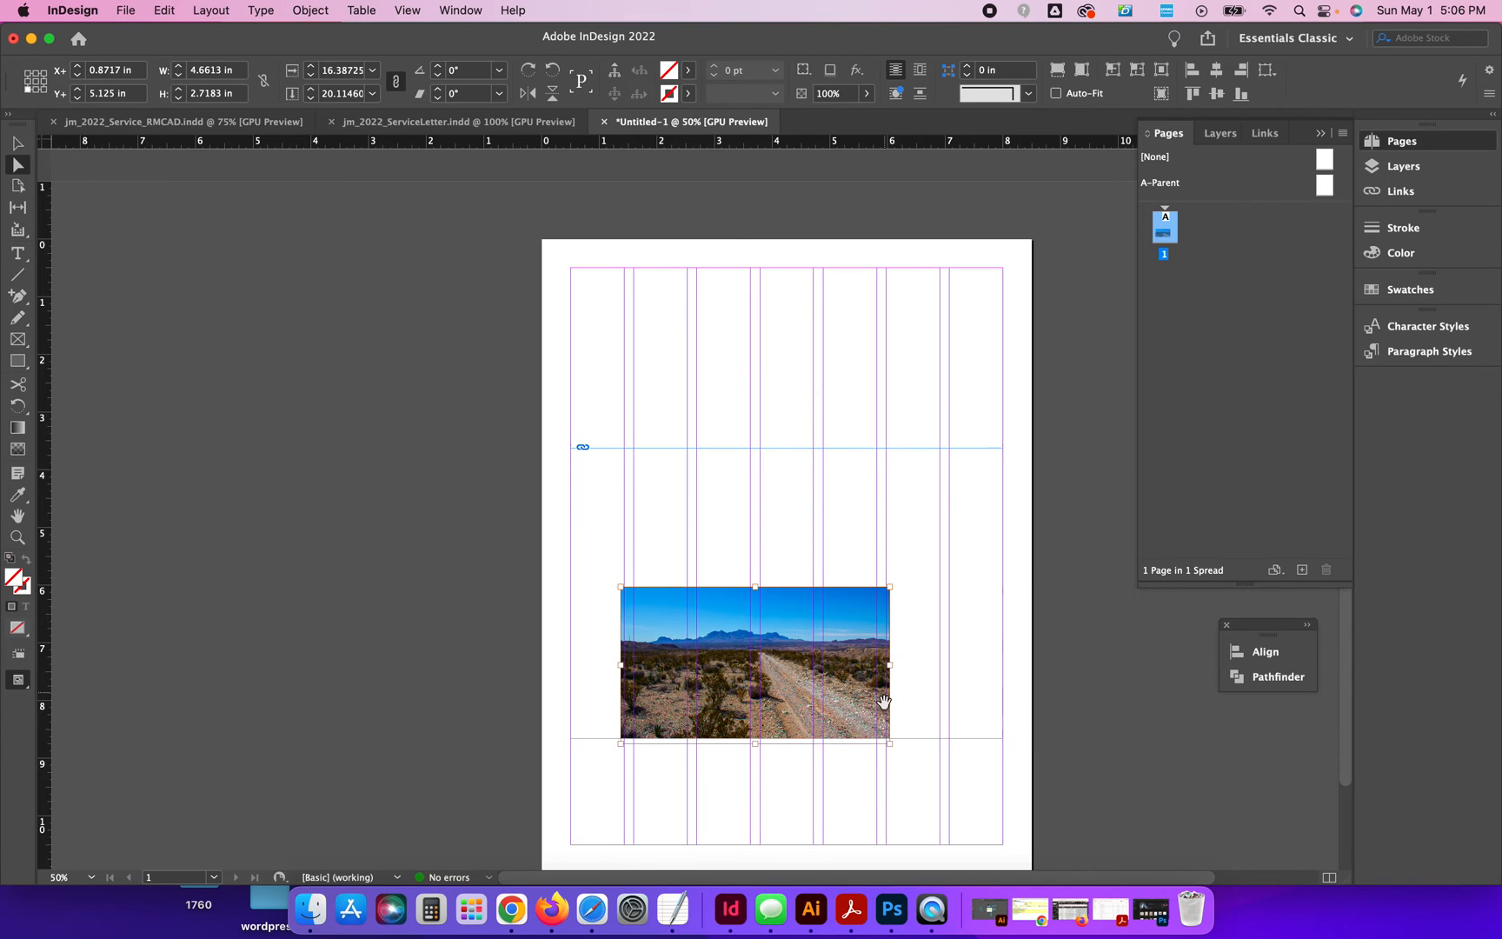
drag(889, 664, 820, 676)
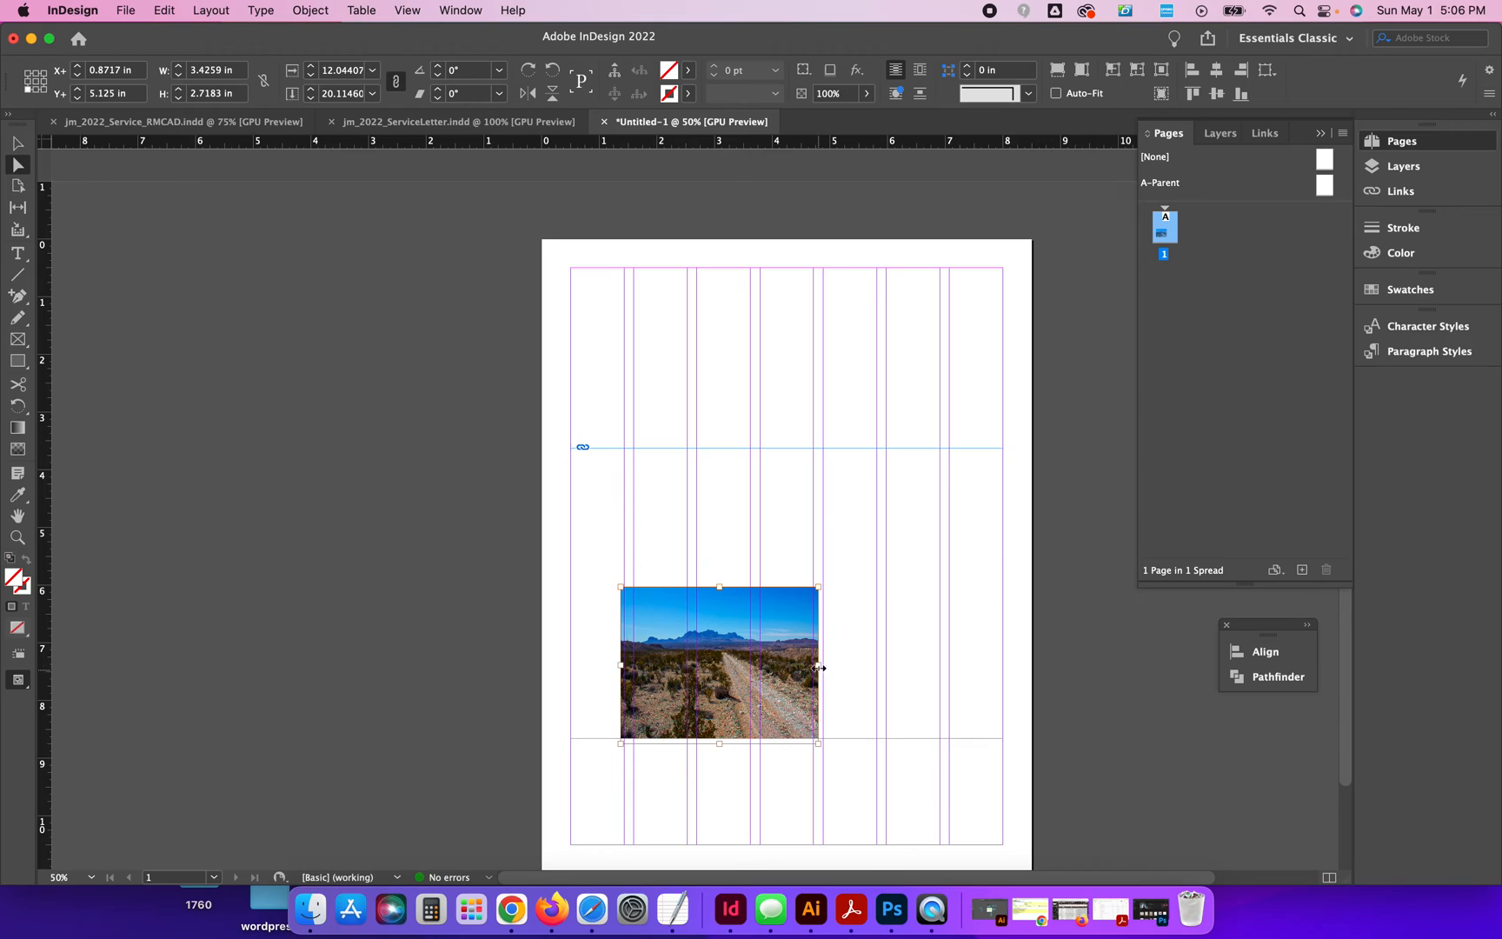
drag(817, 666, 933, 659)
Undo all the non-proportional resizing and moves of the picture inside the frame.
key(super+z)
key(super+z)
key(super+z)
key(super+z)
key(super+z)
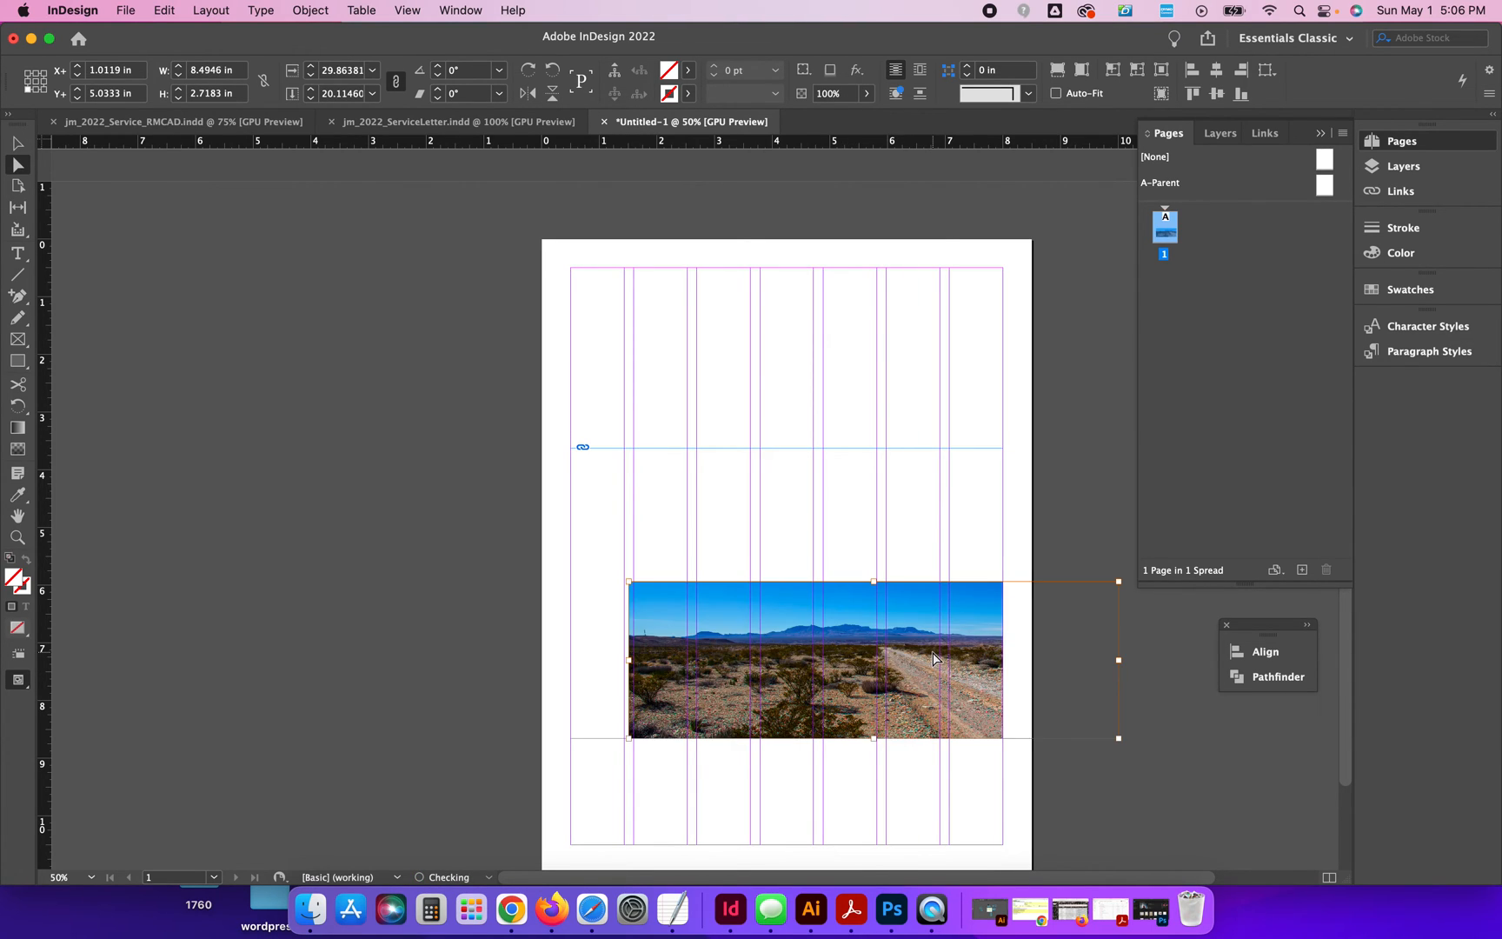
key(super+z)
key(super+z)
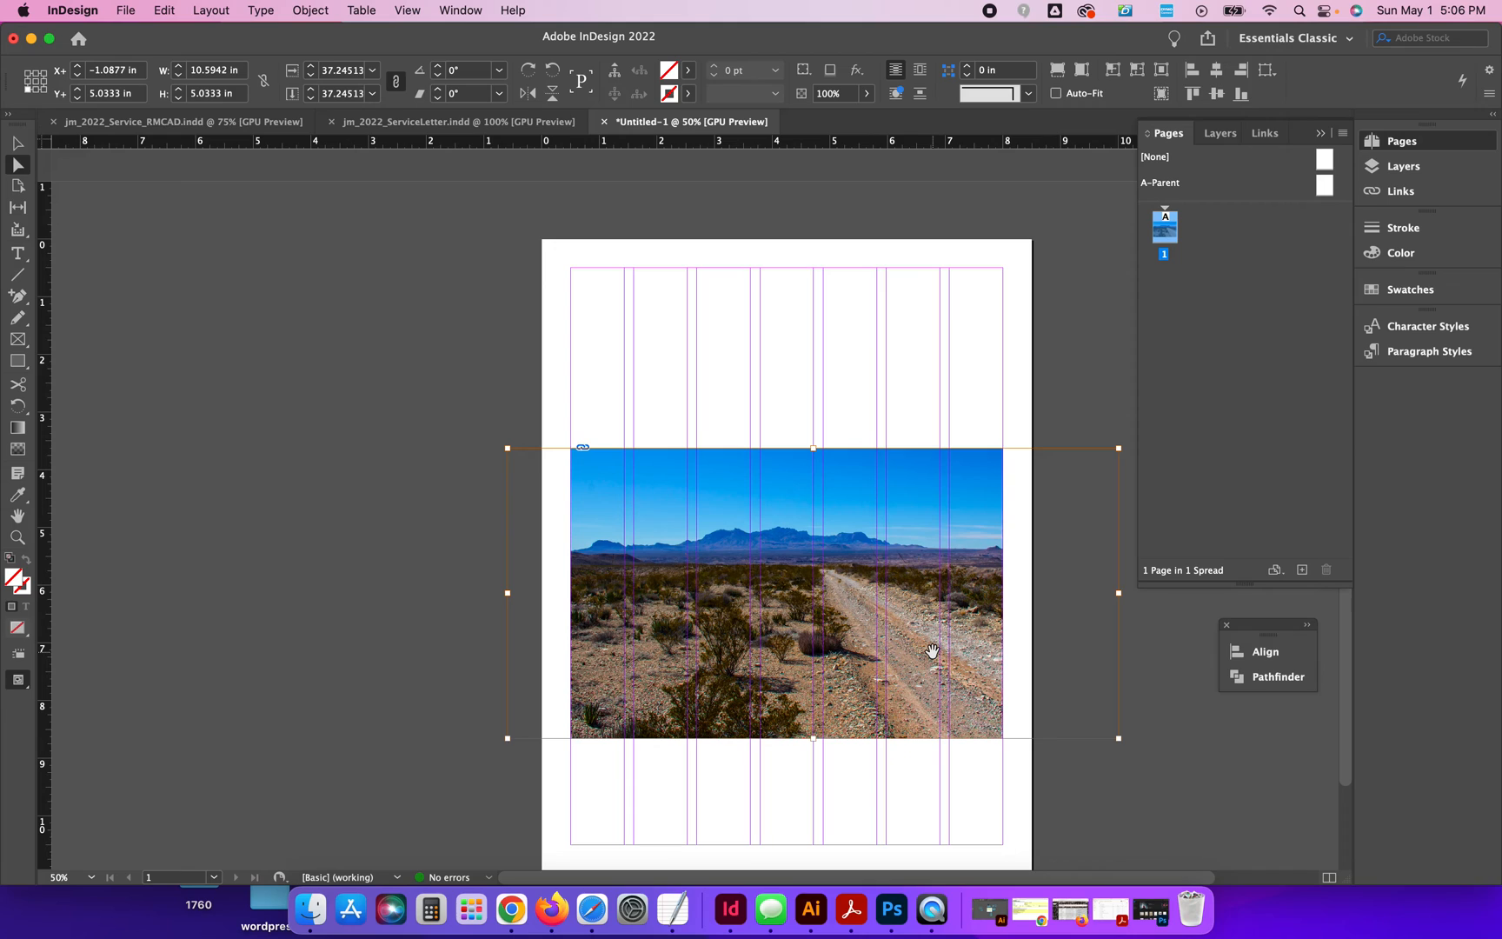
Shift the picture leftward inside the 7.5 in wide frame to a horizontal offset of about -1.55 in.
key(v)
click(432, 289)
scroll(781, 332, right, 1)
scroll(782, 331, down, 1)
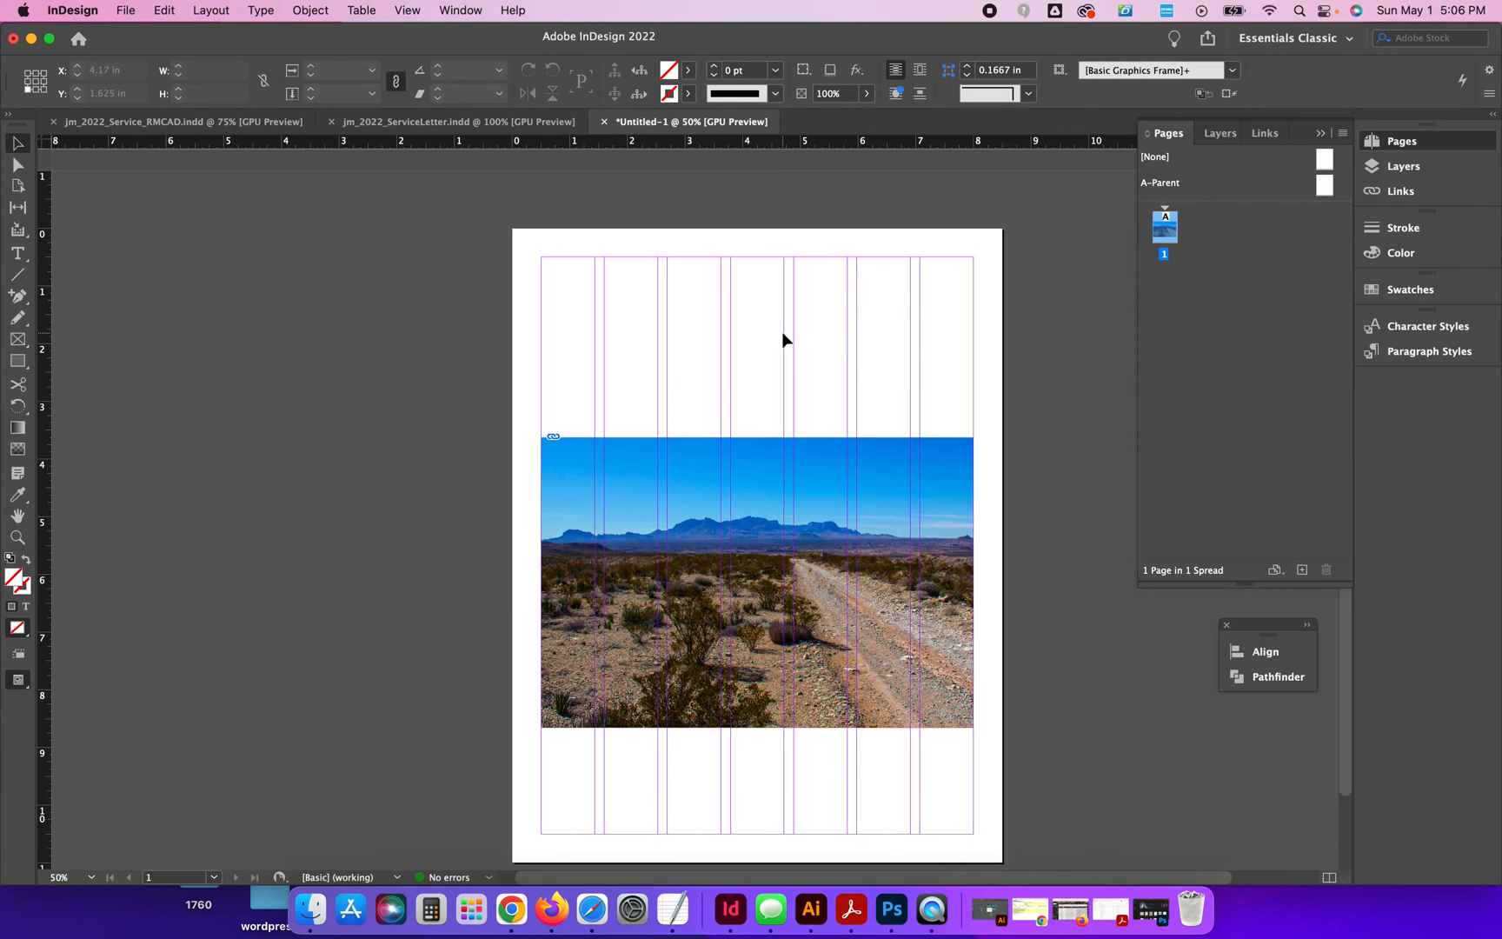
click(914, 528)
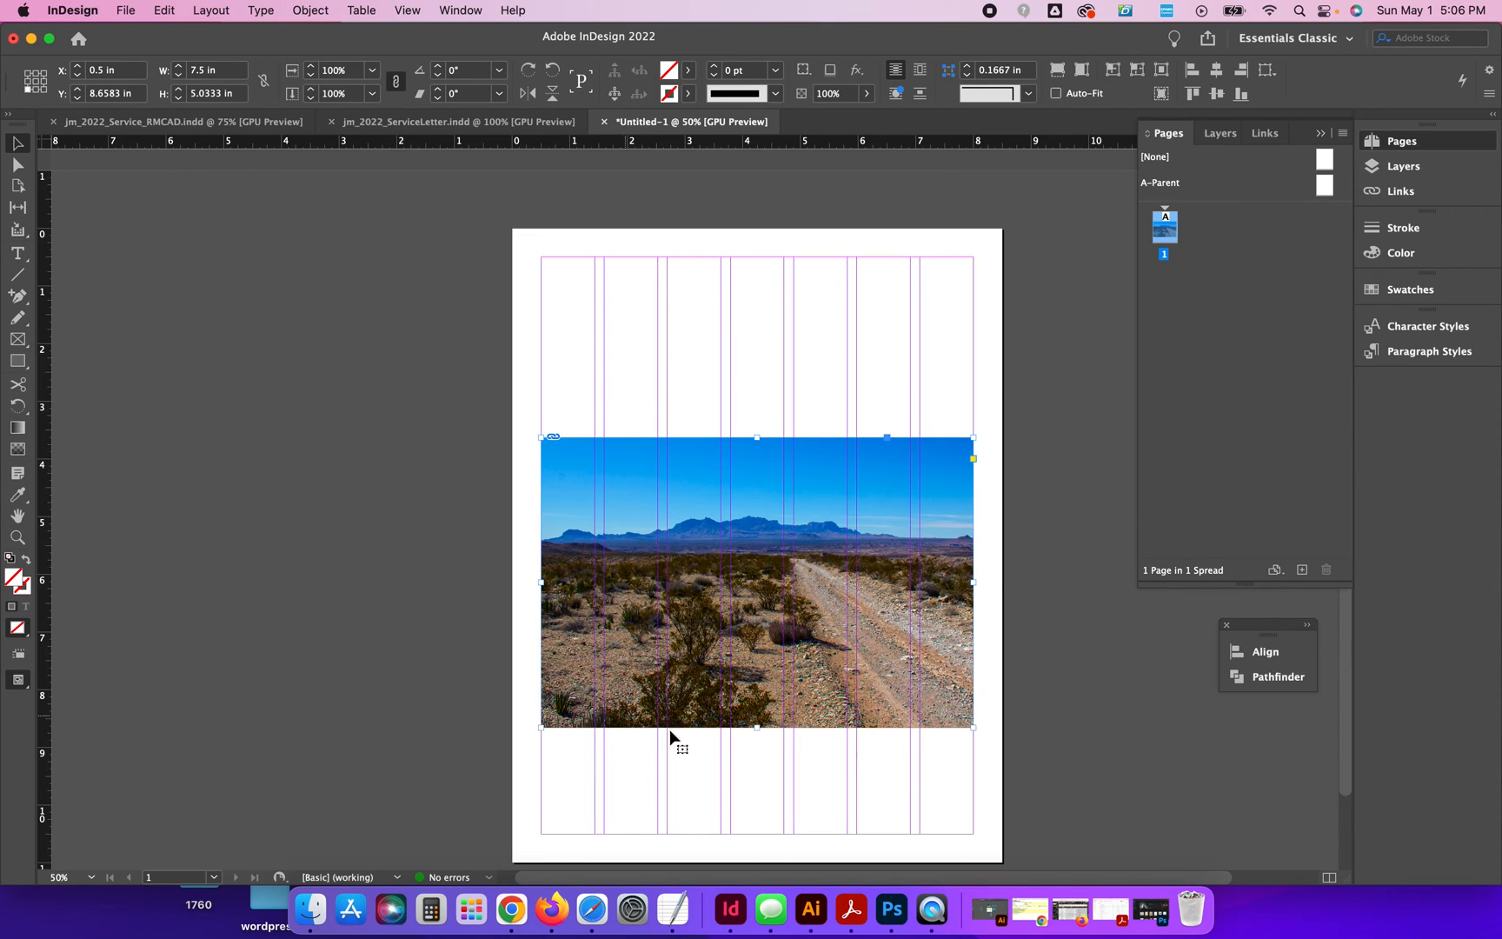
double_click(884, 618)
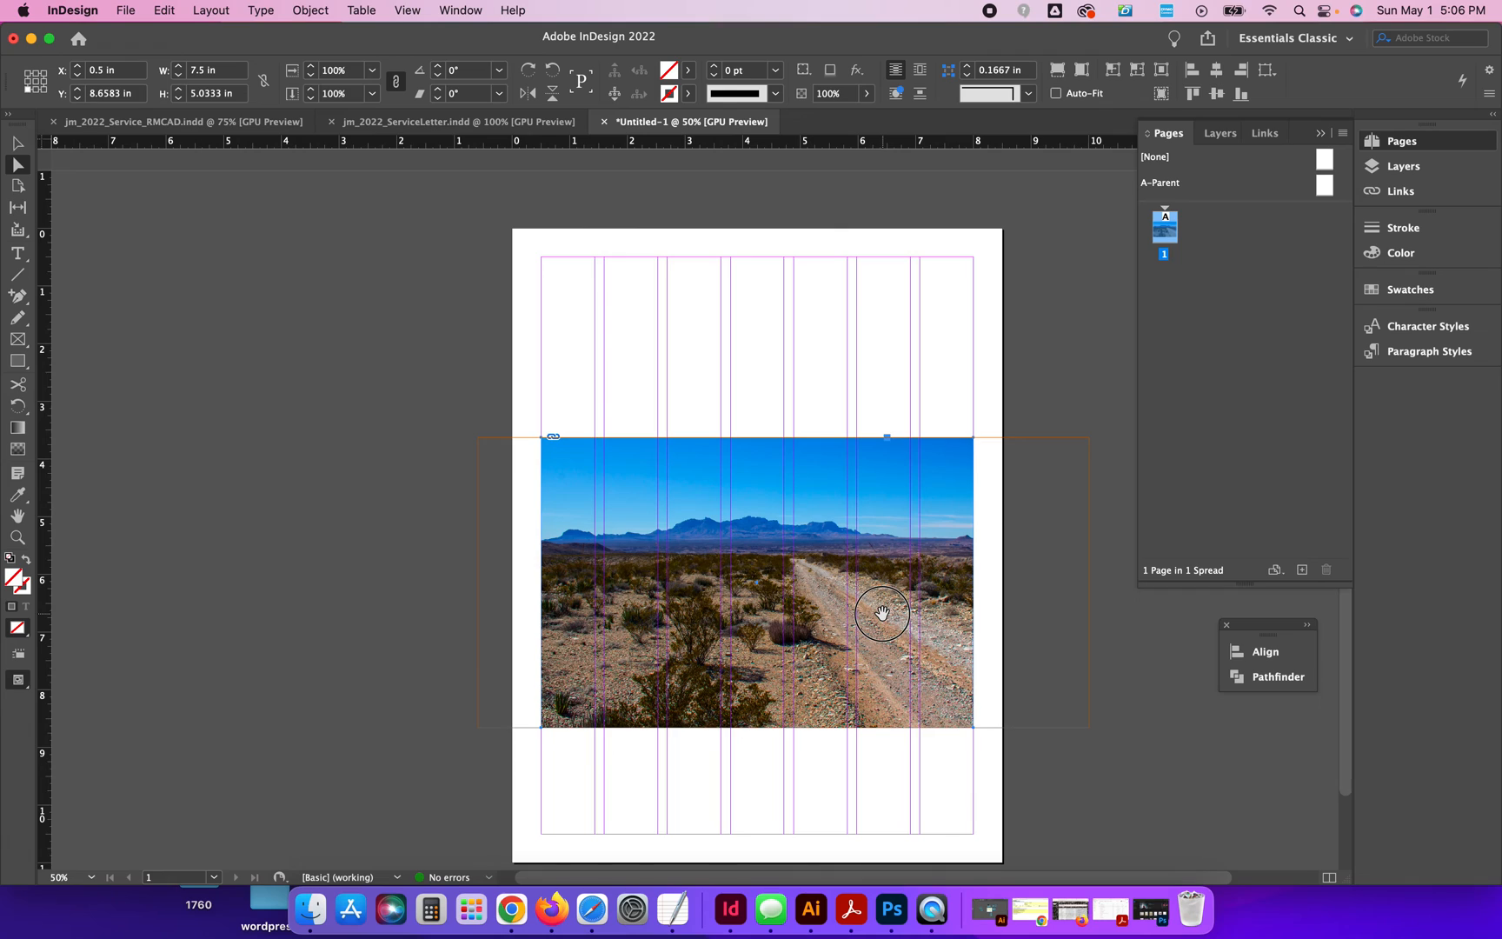
drag(882, 614, 815, 619)
mouse_move(920, 597)
mouse_down()
mouse_move(903, 597)
mouse_move(959, 614)
mouse_move(913, 615)
mouse_up()
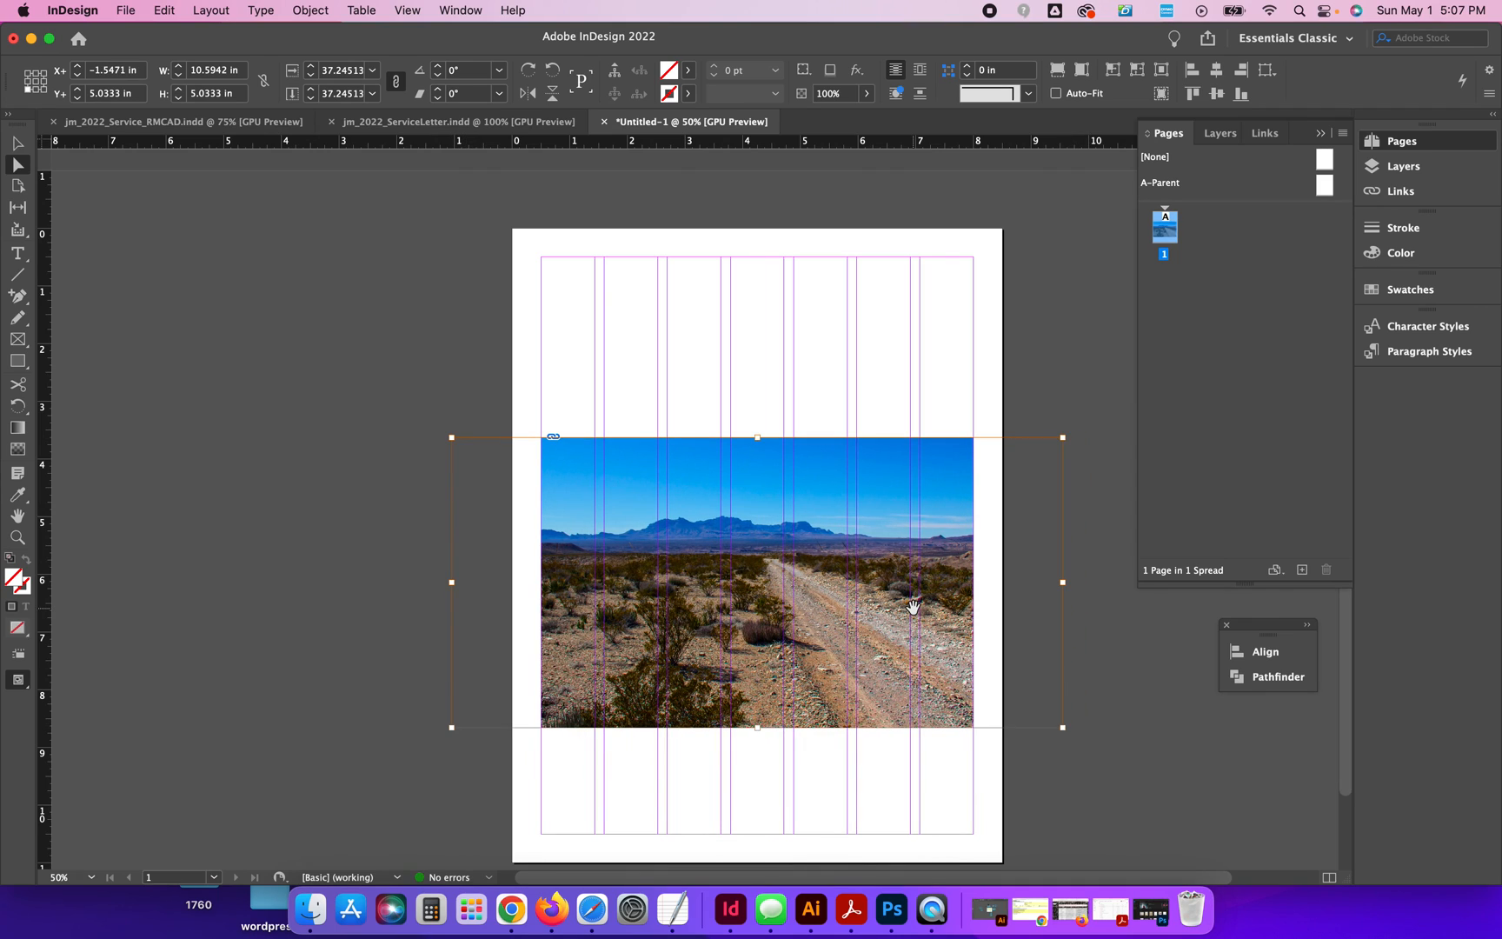